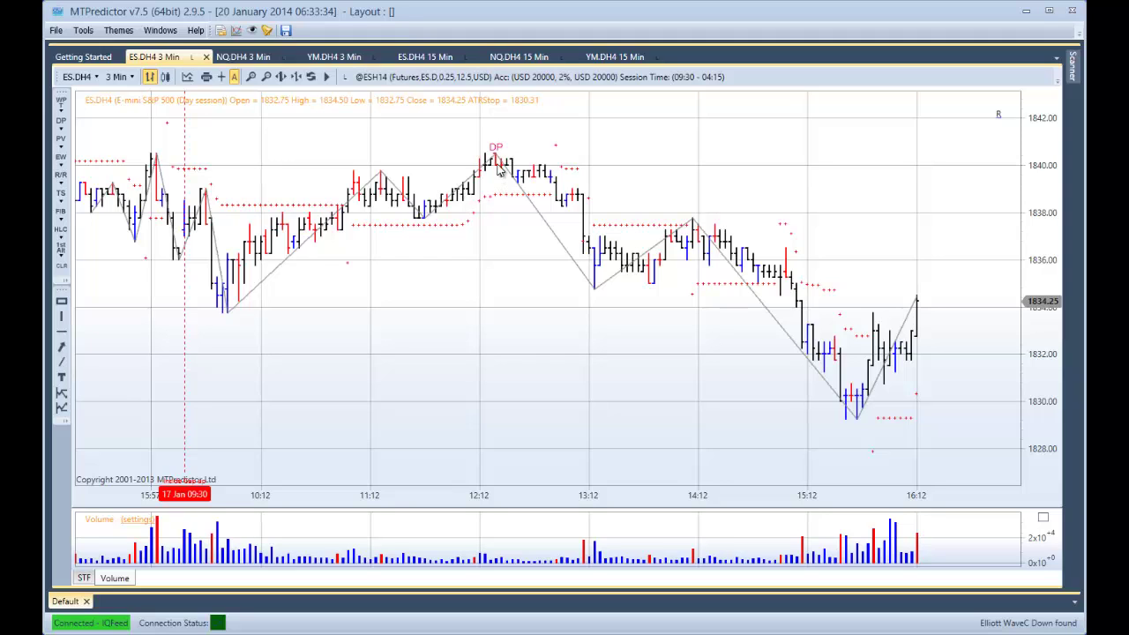
# - Analyse the ES DP high as a short: 8 at 1839.75, stop 1840.75, target 1837.41, with STF below
pyautogui.rightClick(499, 167)
pyautogui.click(538, 186)
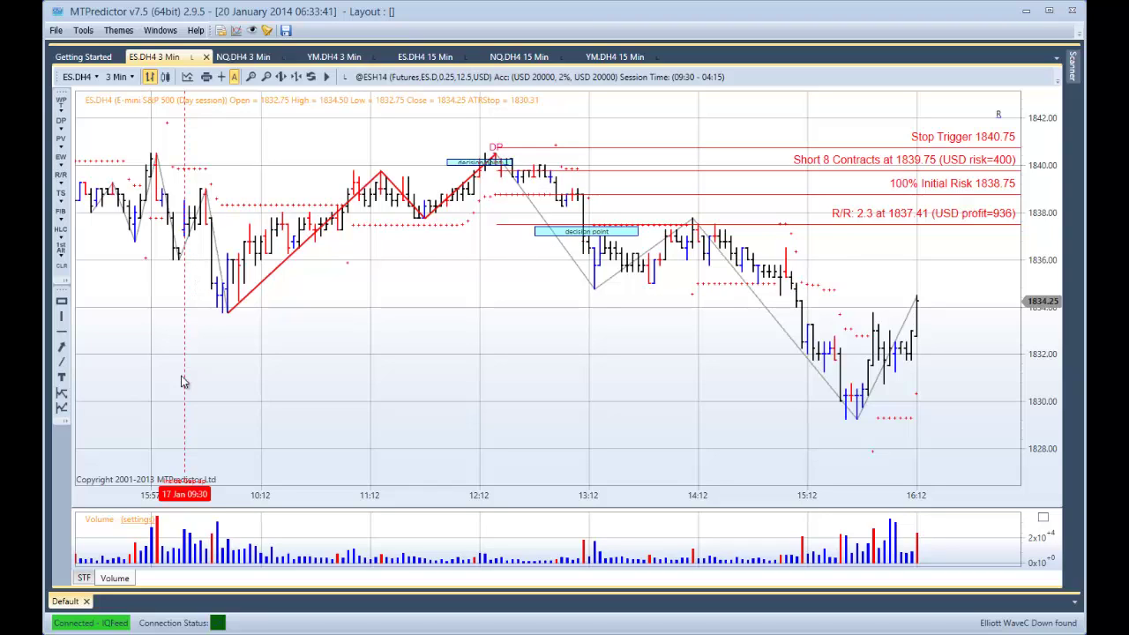
pyautogui.click(84, 580)
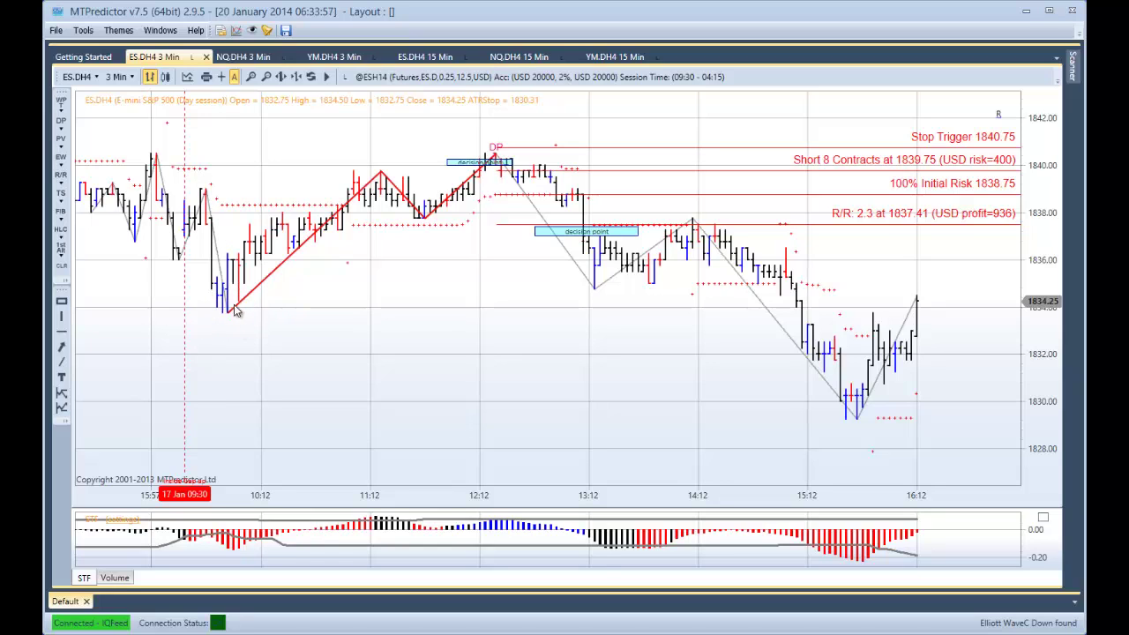
# - Add a decision point box, widen it and shift it toward the DP high, then clear all ES drawings
pyautogui.rightClick(207, 196)
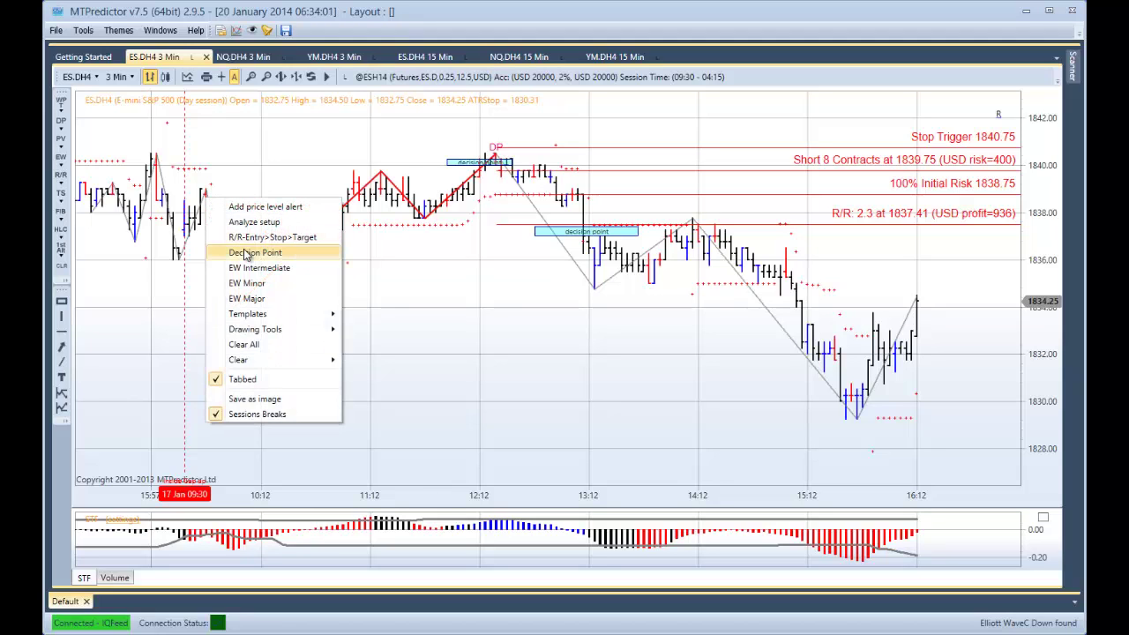
pyautogui.click(236, 248)
pyautogui.click(271, 168)
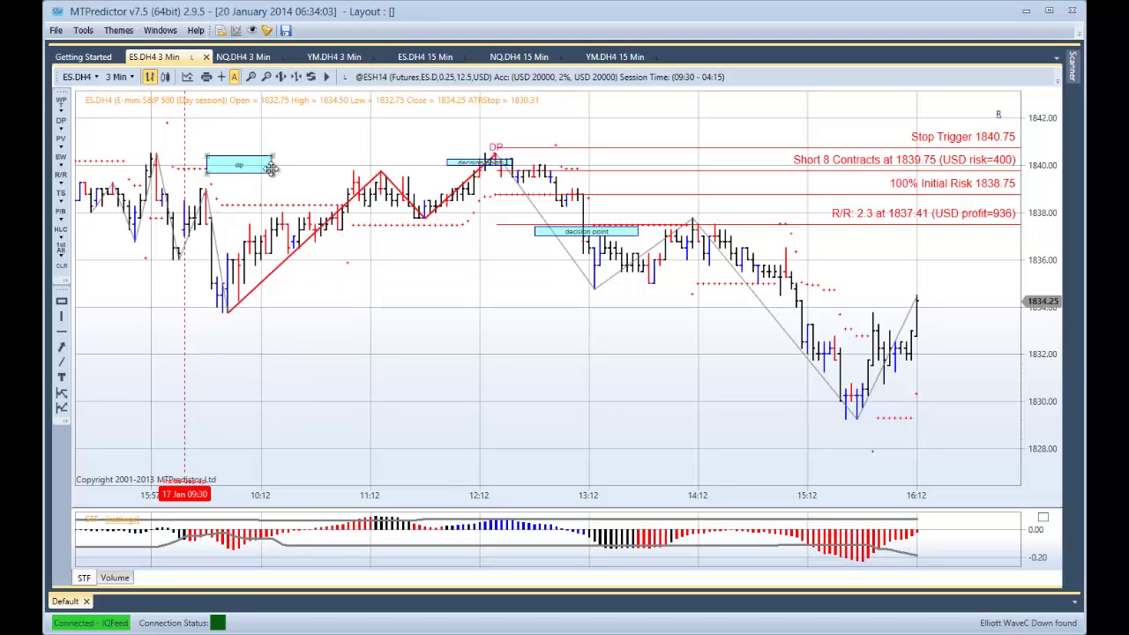
pyautogui.moveTo(334, 173); pyautogui.dragTo(376, 167)
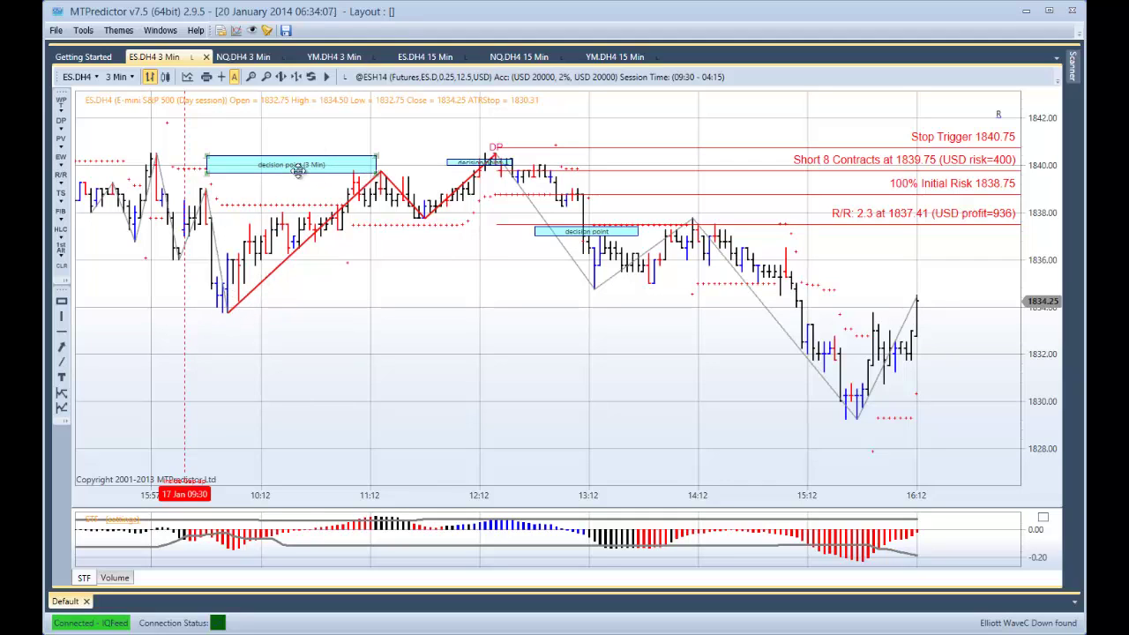
pyautogui.moveTo(334, 167); pyautogui.dragTo(477, 166)
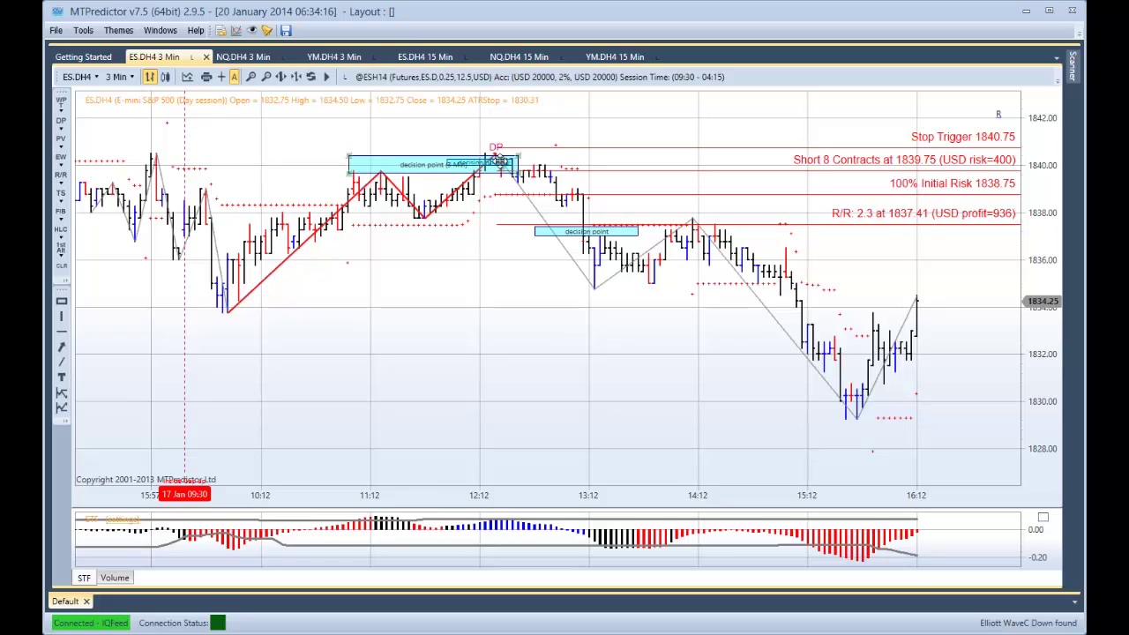
pyautogui.click(483, 240)
pyautogui.click(62, 265)
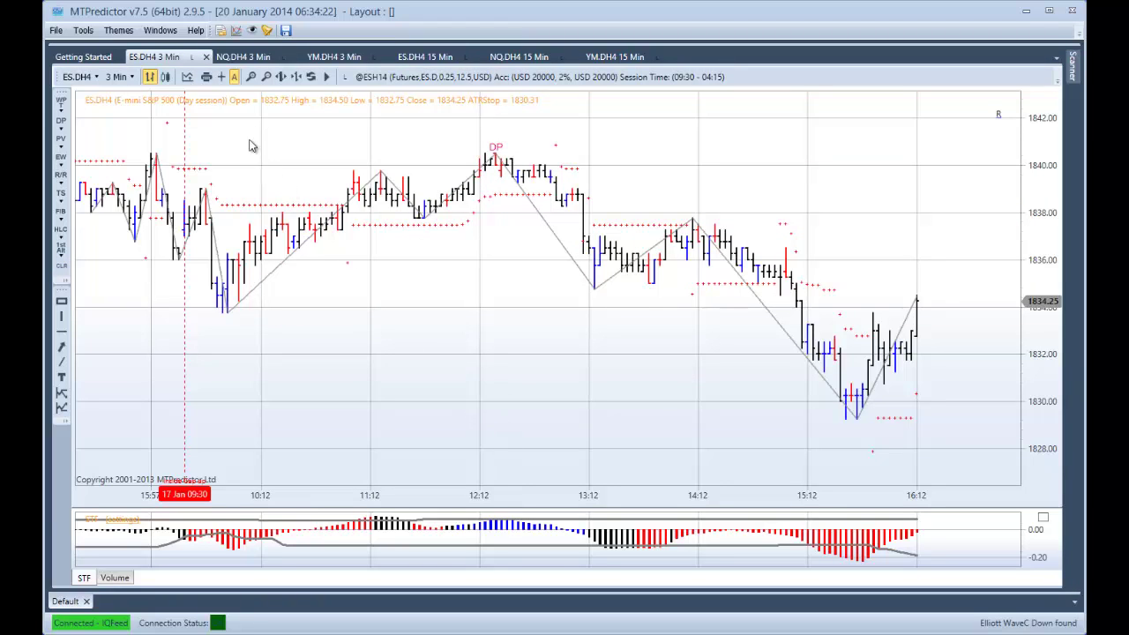
# - On the NQ 3-minute chart with STF, analyse the TS3 high: short 8 at 3601.25, stop 3603.75, target 3586.13
pyautogui.click(238, 58)
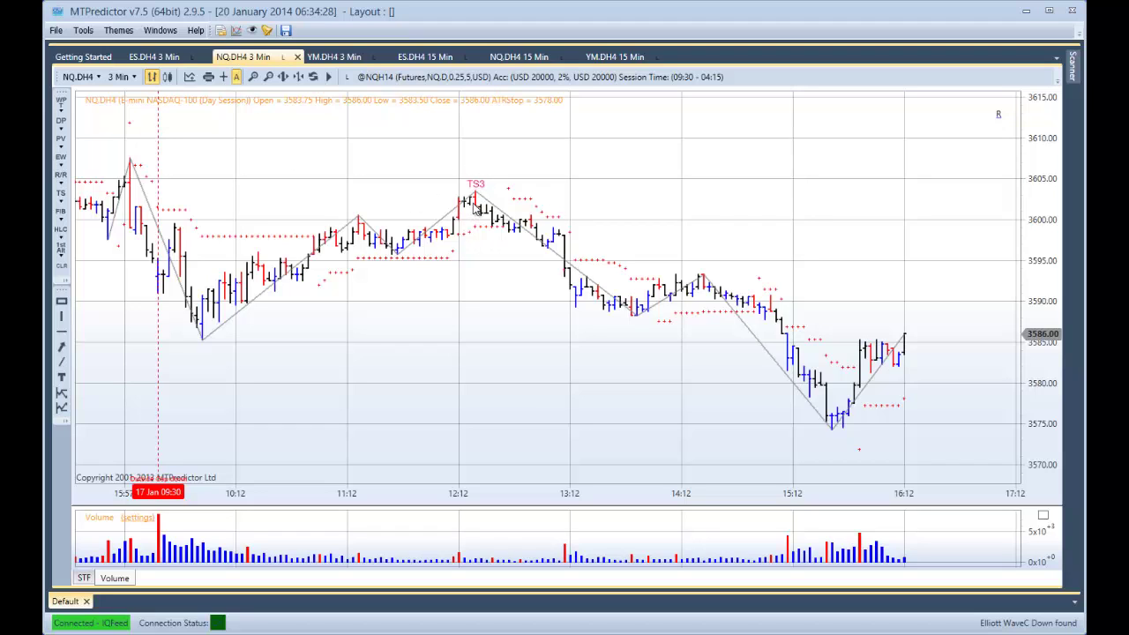
pyautogui.click(84, 579)
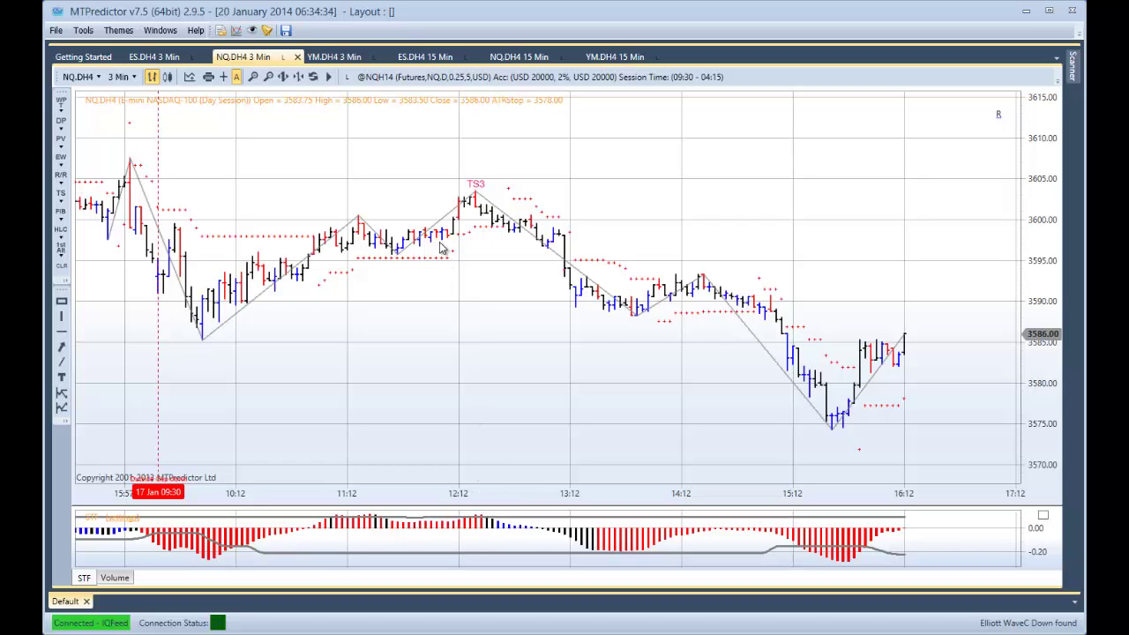
pyautogui.rightClick(479, 196)
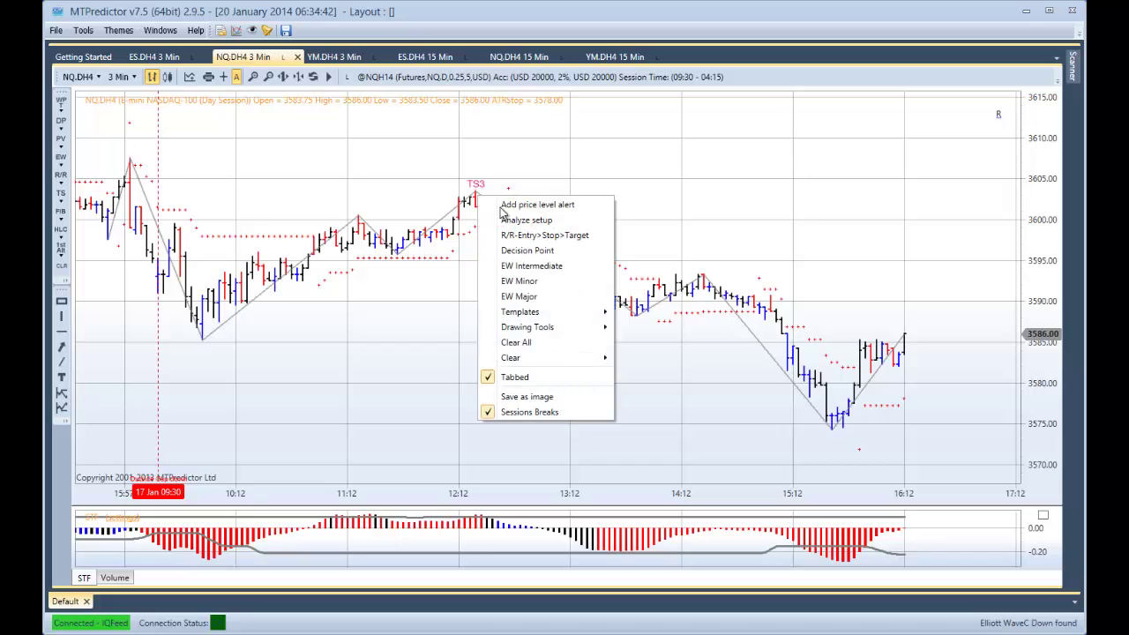
pyautogui.click(520, 220)
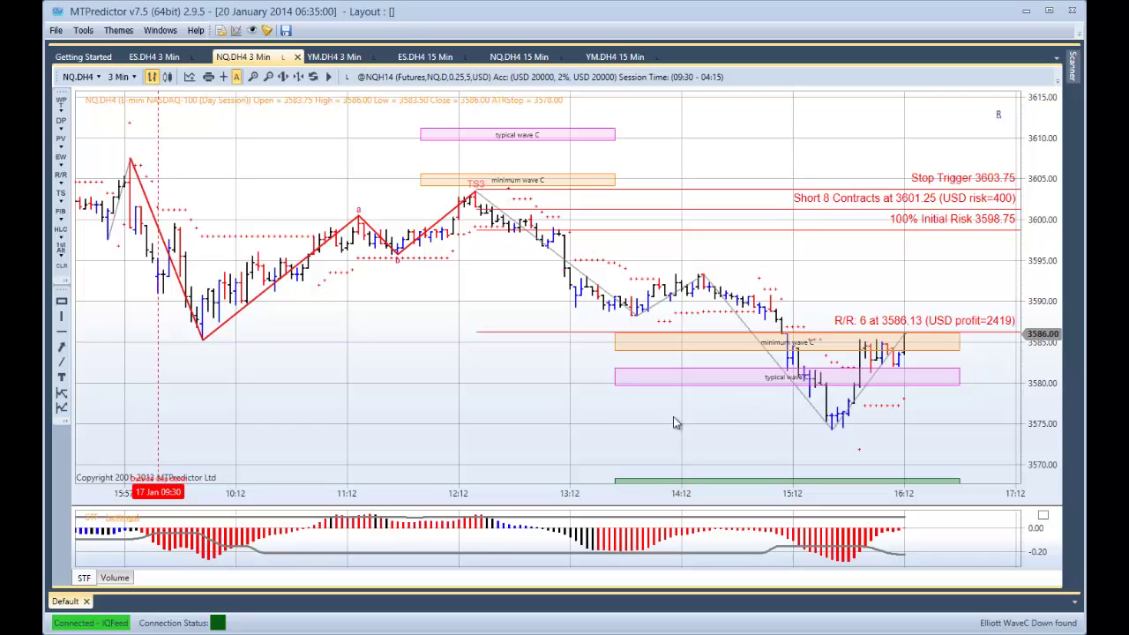
# - Add then delete a decision point box, and drag the NQ target down to 3576.5 for R/R 9.9
pyautogui.rightClick(202, 347)
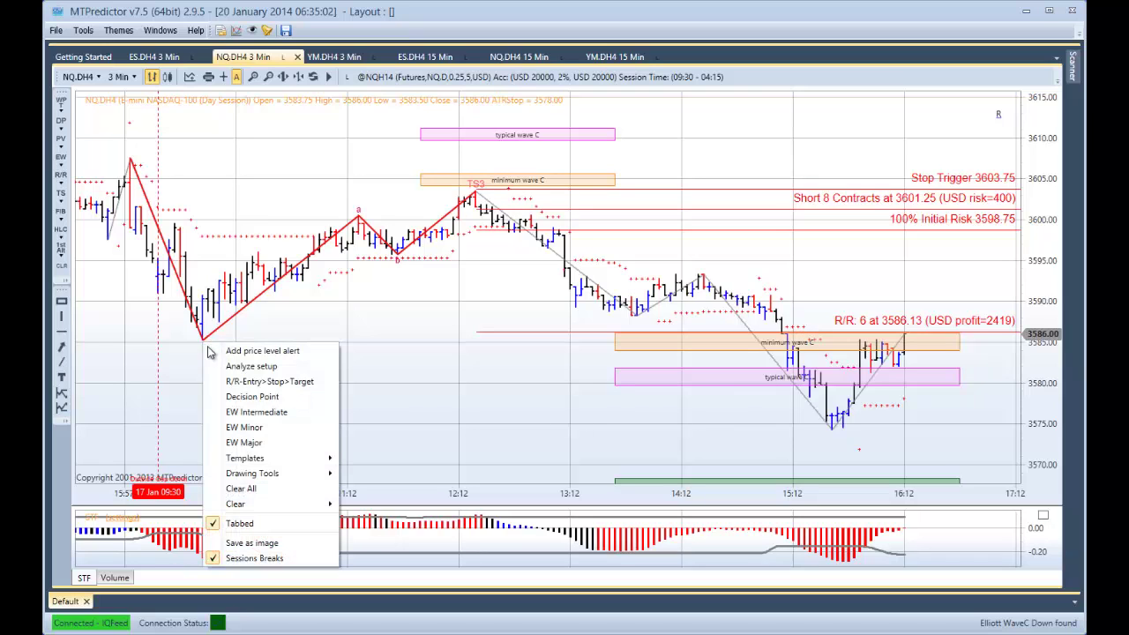
pyautogui.click(234, 396)
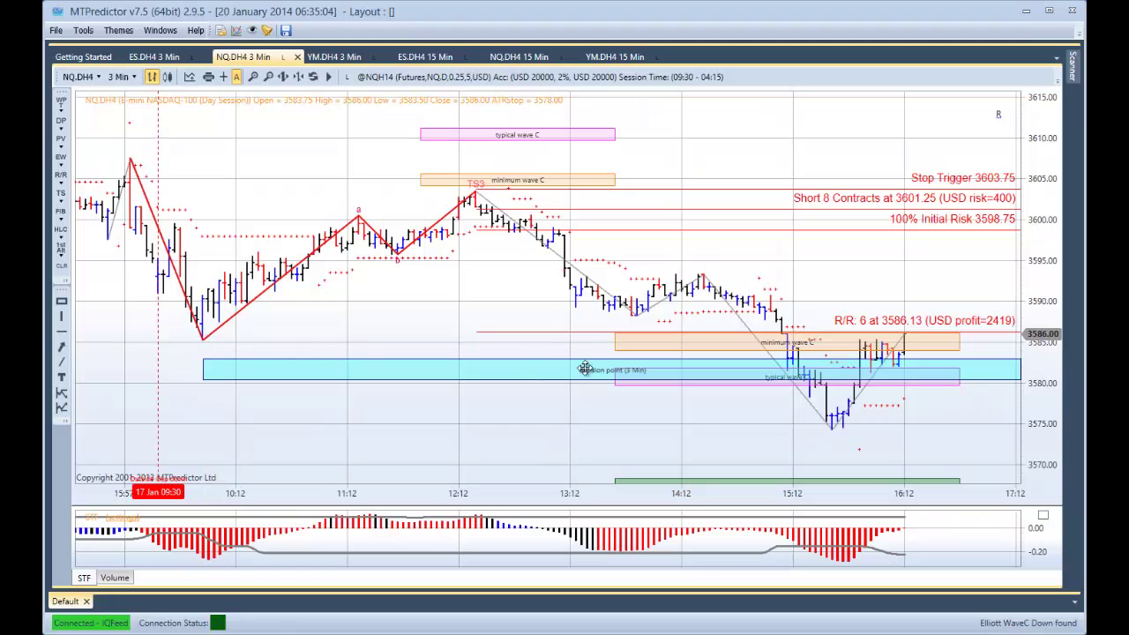
pyautogui.moveTo(588, 332); pyautogui.dragTo(588, 357)
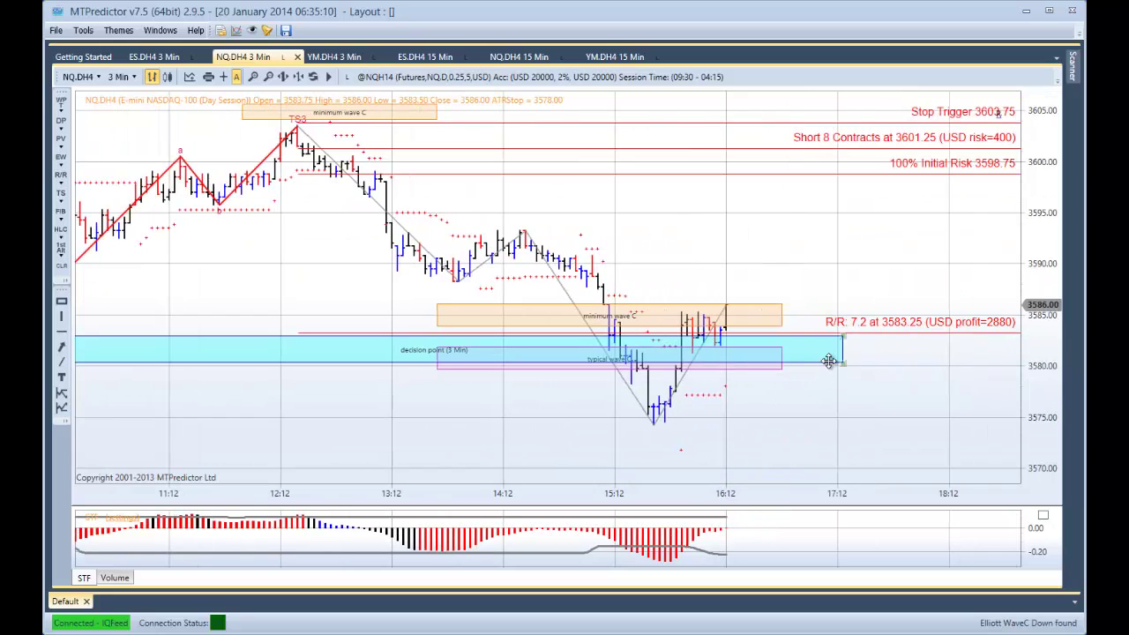
pyautogui.press('Delete')
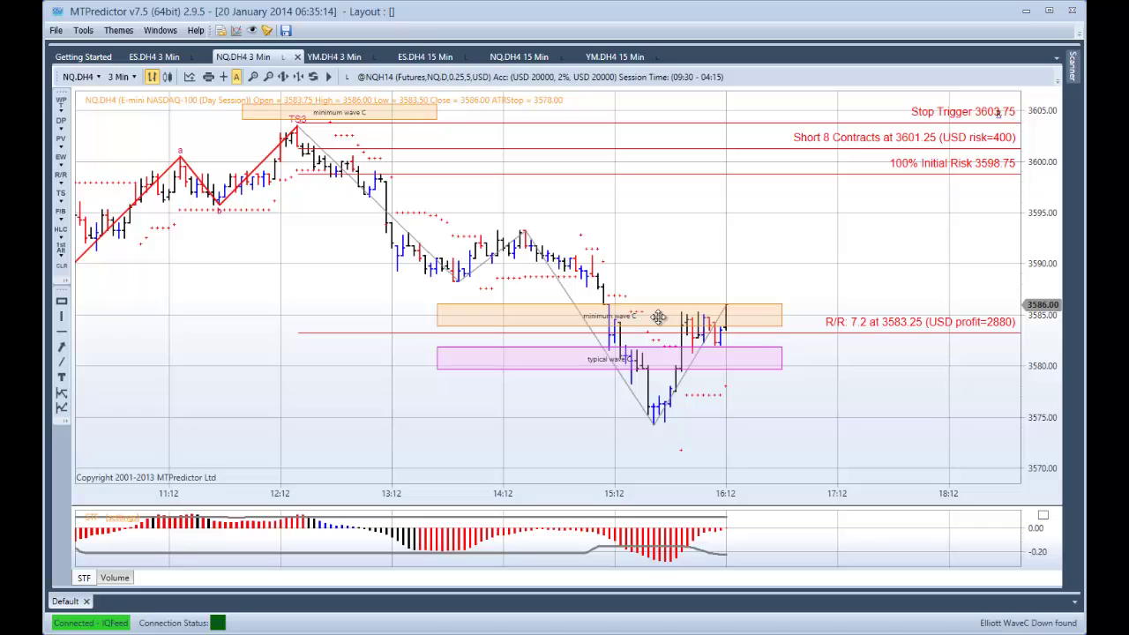
pyautogui.moveTo(807, 331); pyautogui.dragTo(788, 344)
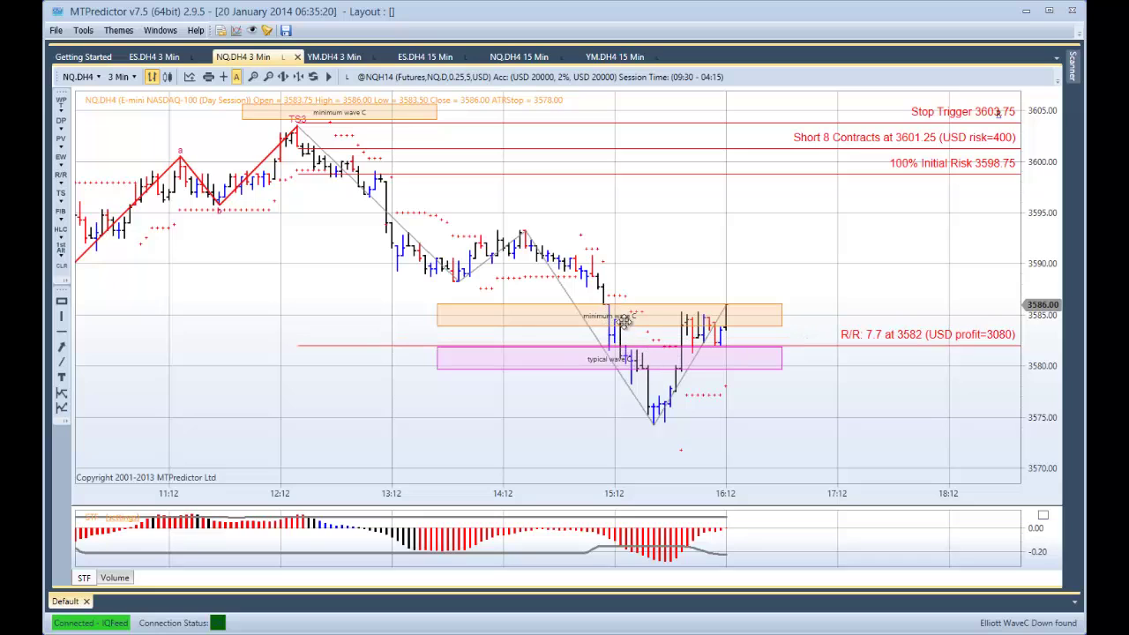
pyautogui.moveTo(809, 345); pyautogui.dragTo(720, 305)
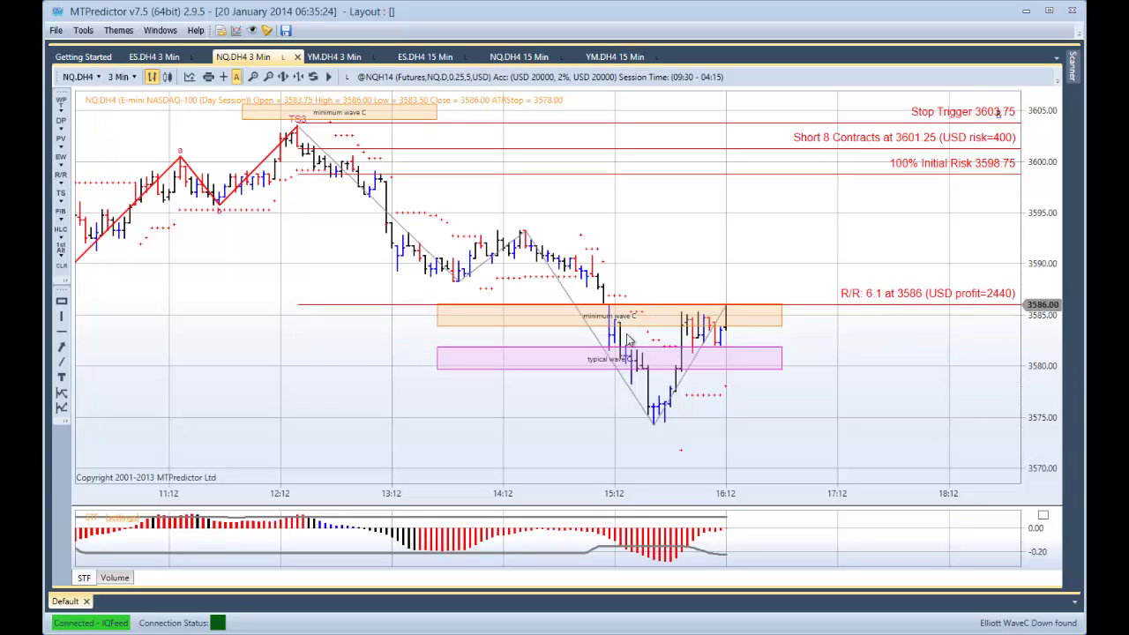
pyautogui.moveTo(803, 315); pyautogui.dragTo(785, 404)
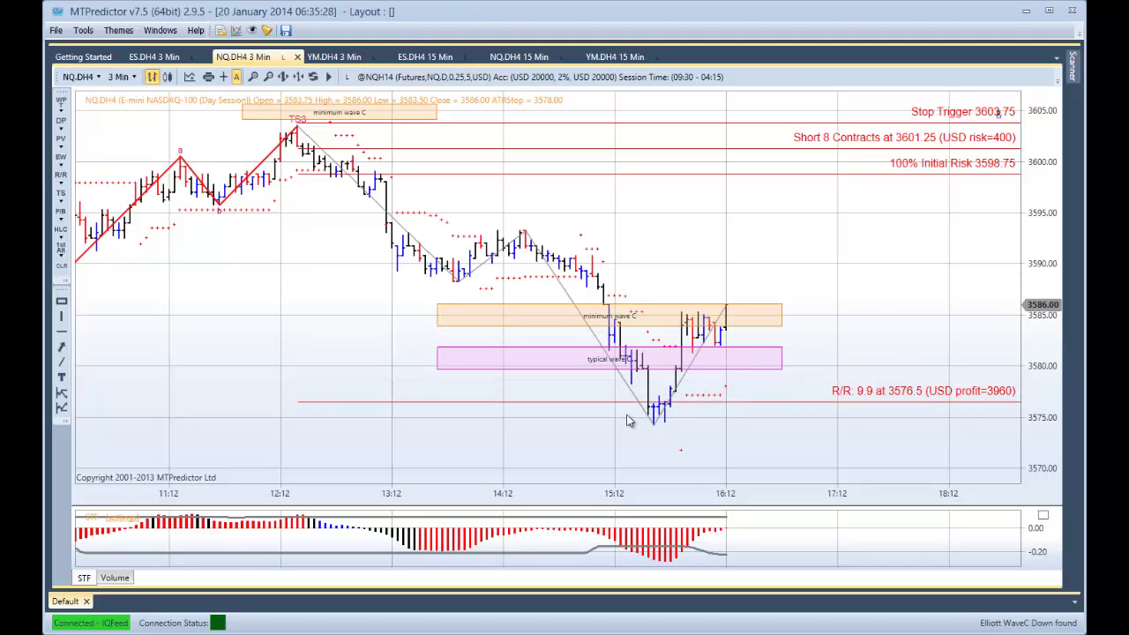
# - Show volume and the crosshair read-out, raise the NQ target back to 3586 for R/R 6.1, and zoom out
pyautogui.click(128, 578)
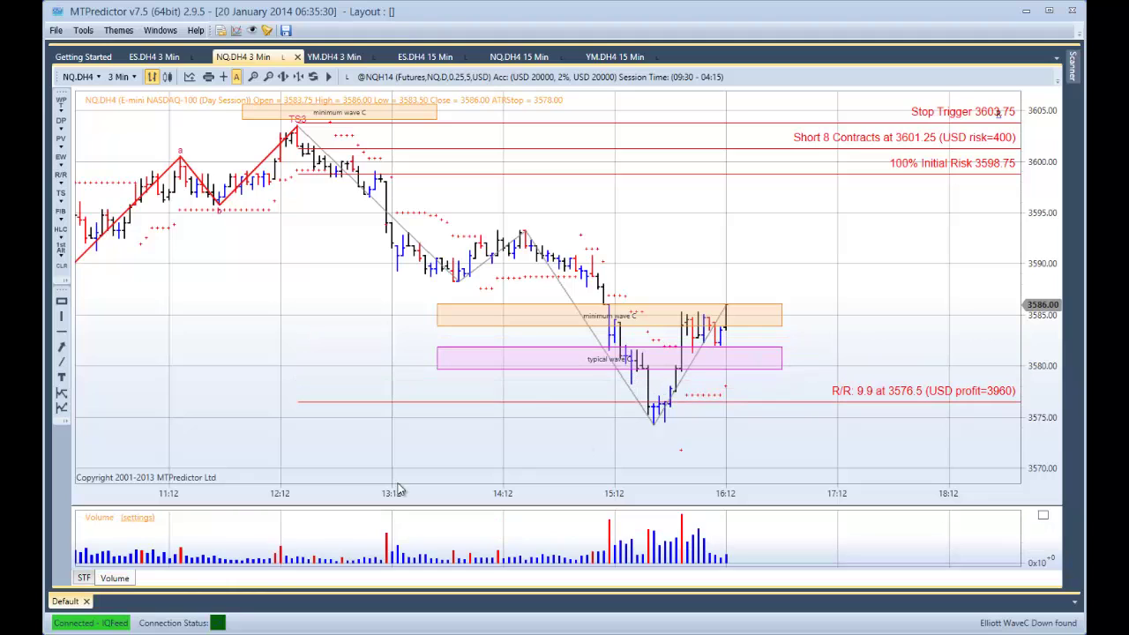
pyautogui.click(223, 77)
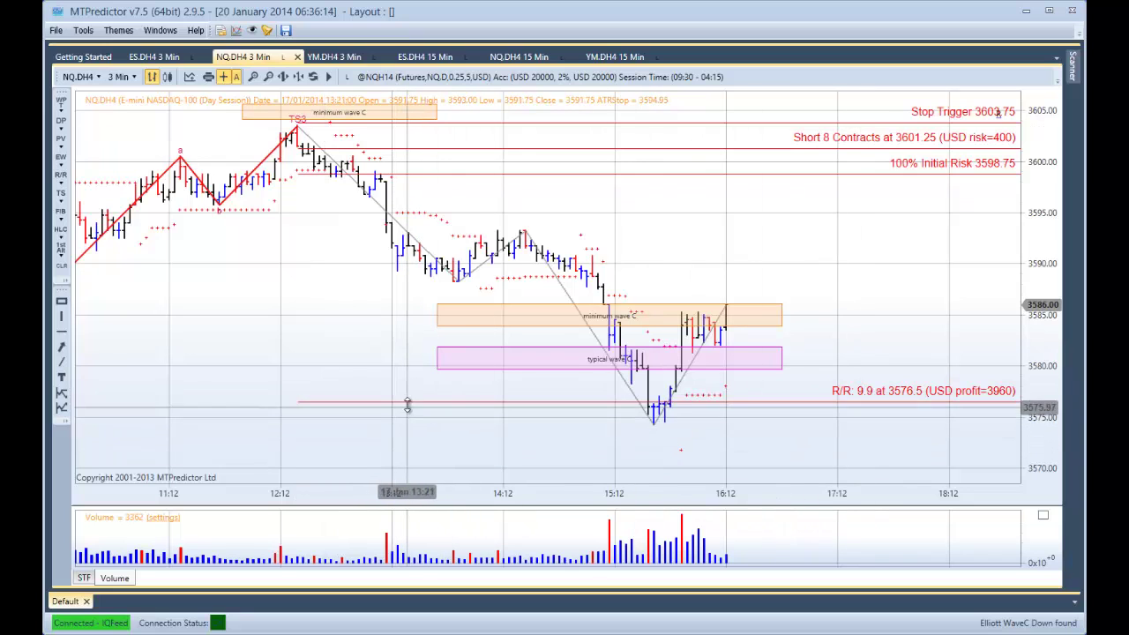
pyautogui.moveTo(410, 401); pyautogui.dragTo(436, 302)
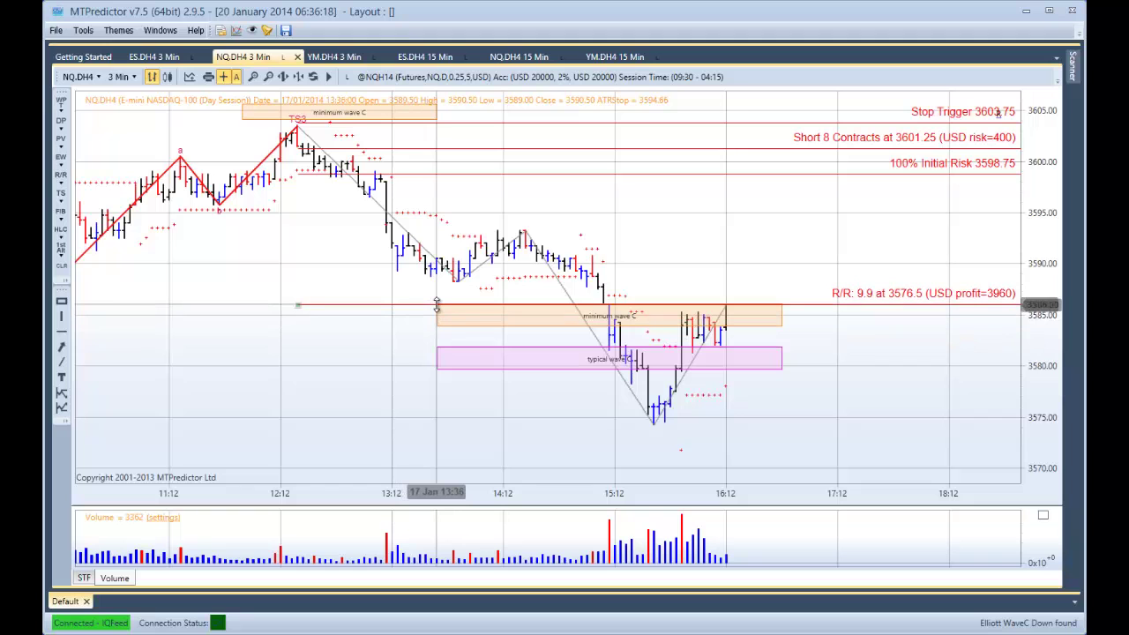
pyautogui.scroll(-3, 377, 335)
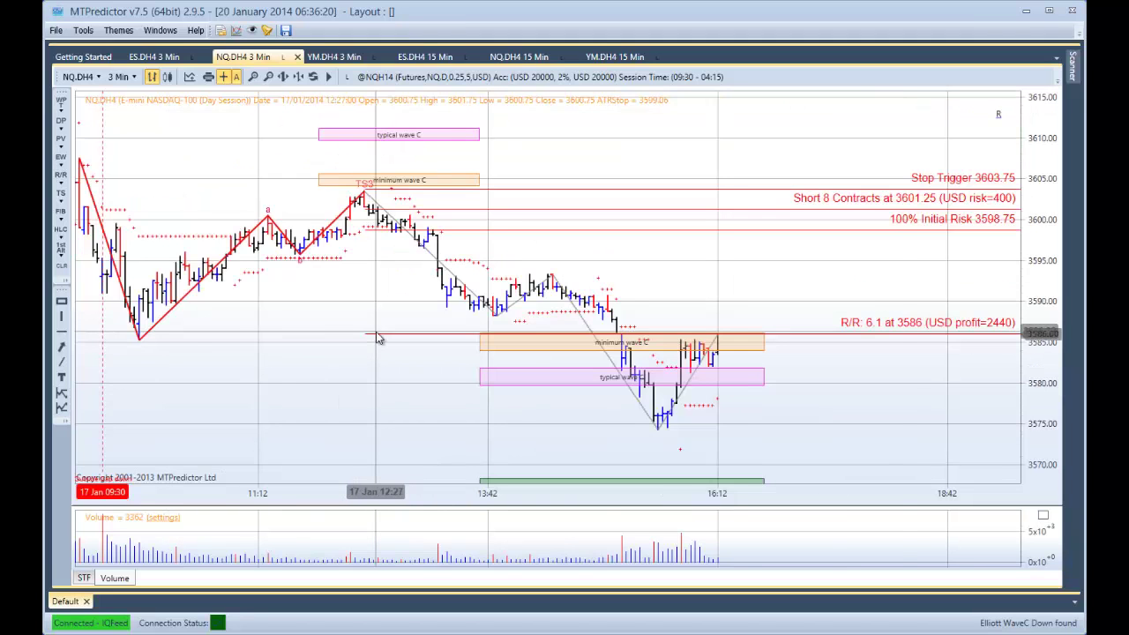
pyautogui.moveTo(377, 342); pyautogui.dragTo(478, 362)
pyautogui.scroll(1, 477, 362)
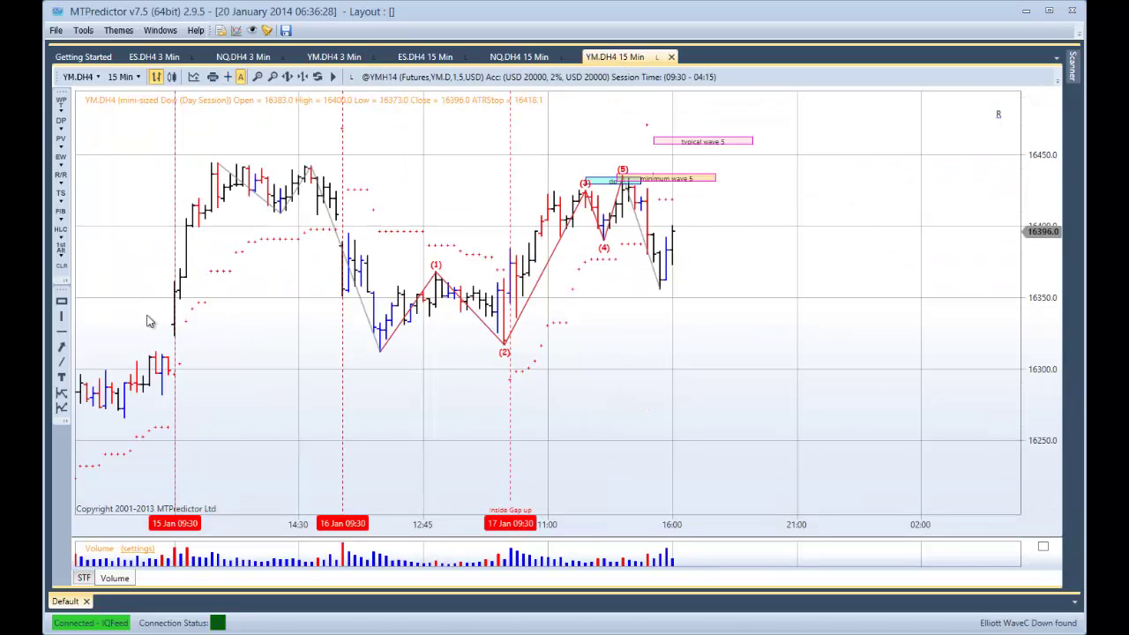
# - Clear the YM chart, add a decision point box at the 13:30 high, and turn on the crosshair
pyautogui.click(61, 265)
pyautogui.scroll(2, 330, 373)
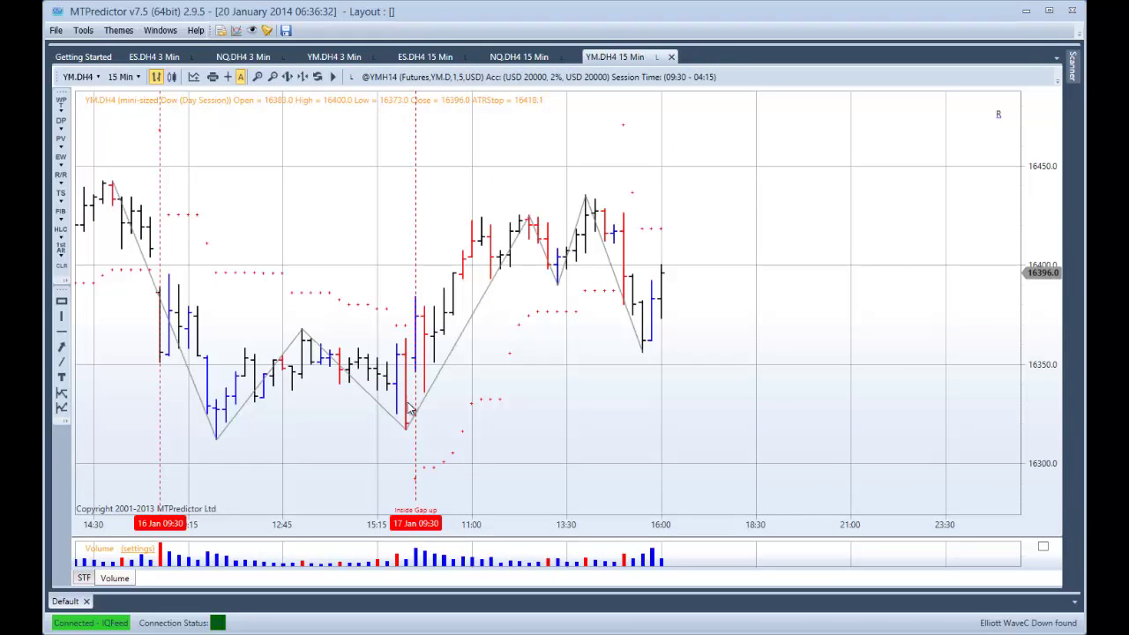
pyautogui.rightClick(531, 227)
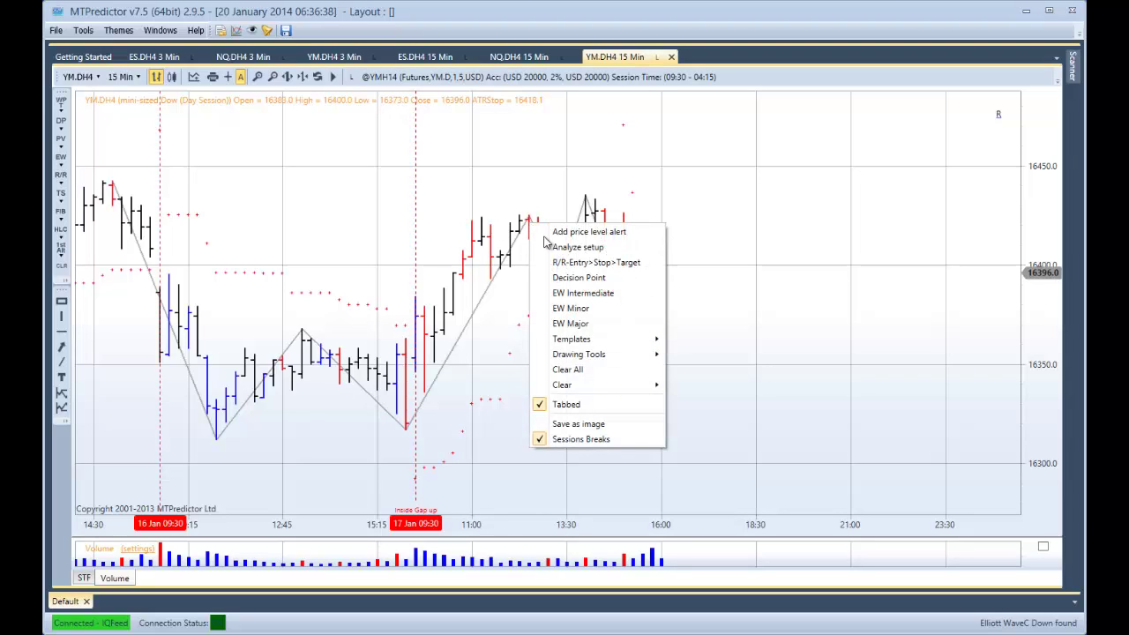
pyautogui.click(570, 279)
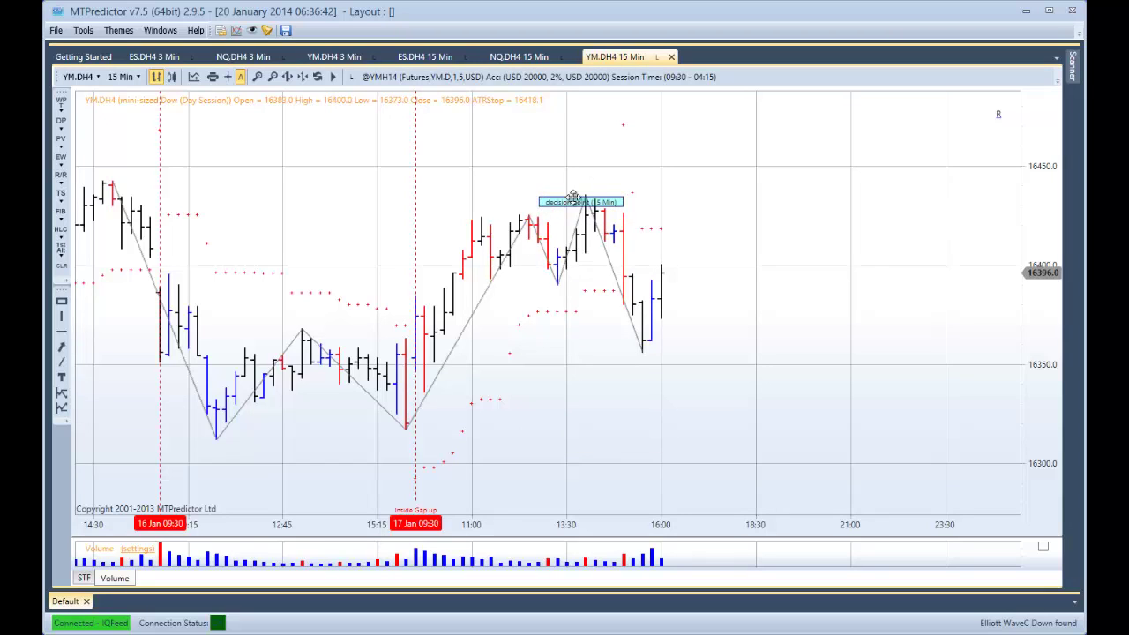
pyautogui.click(228, 77)
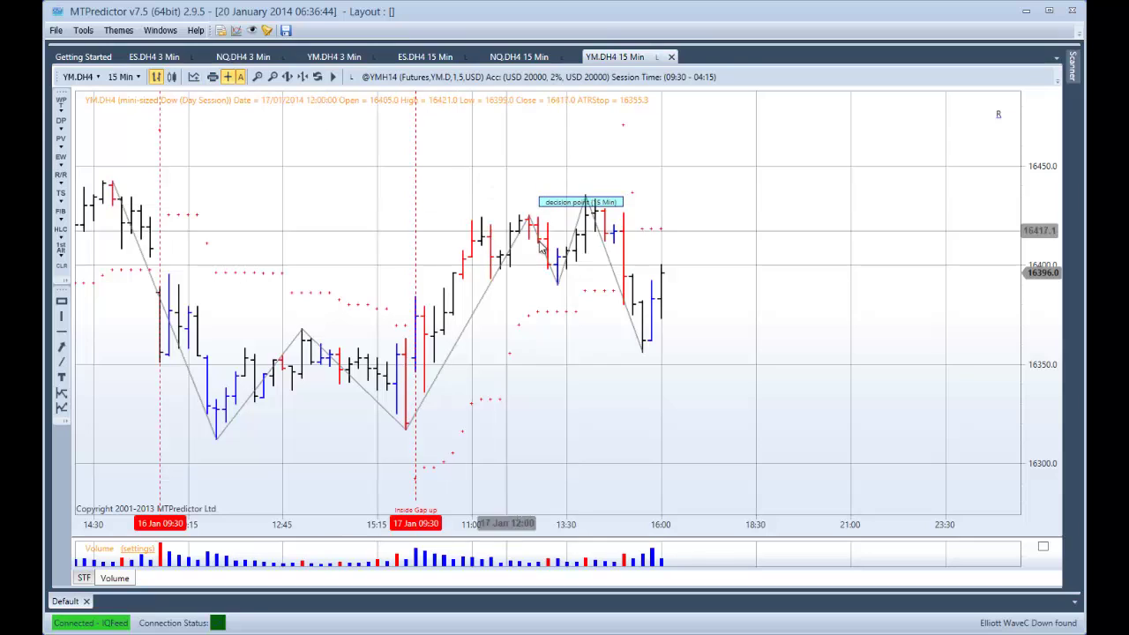
# - Add an intermediate Elliott wave count with wave 5 targets and slide the minimum zone beside the (5) peak
pyautogui.rightClick(588, 223)
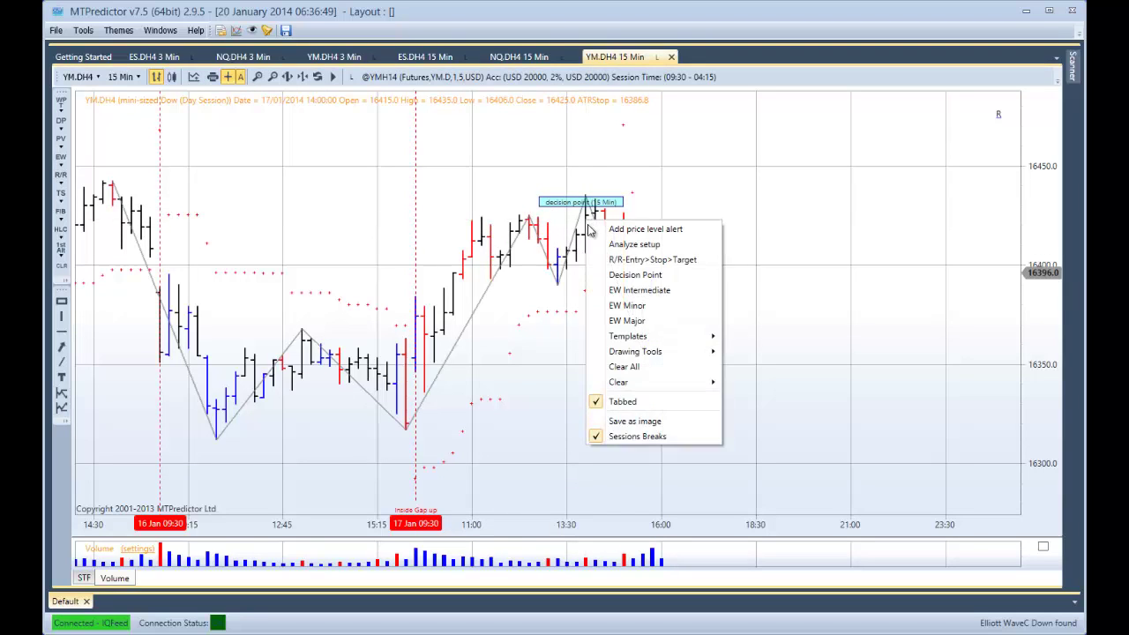
pyautogui.click(624, 292)
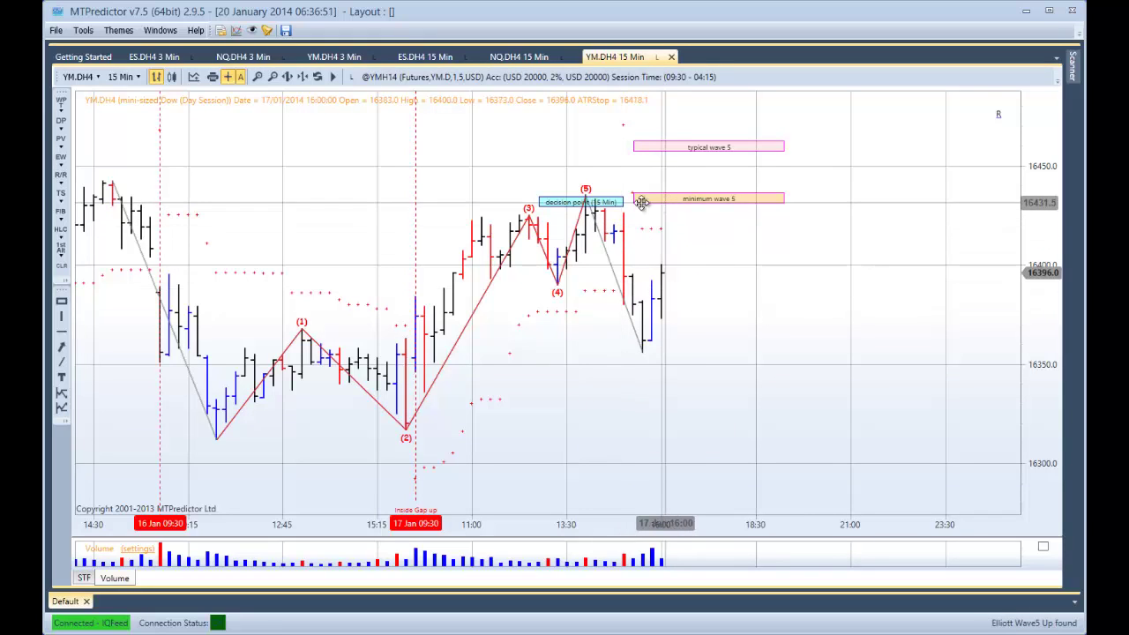
pyautogui.moveTo(642, 202); pyautogui.dragTo(589, 208)
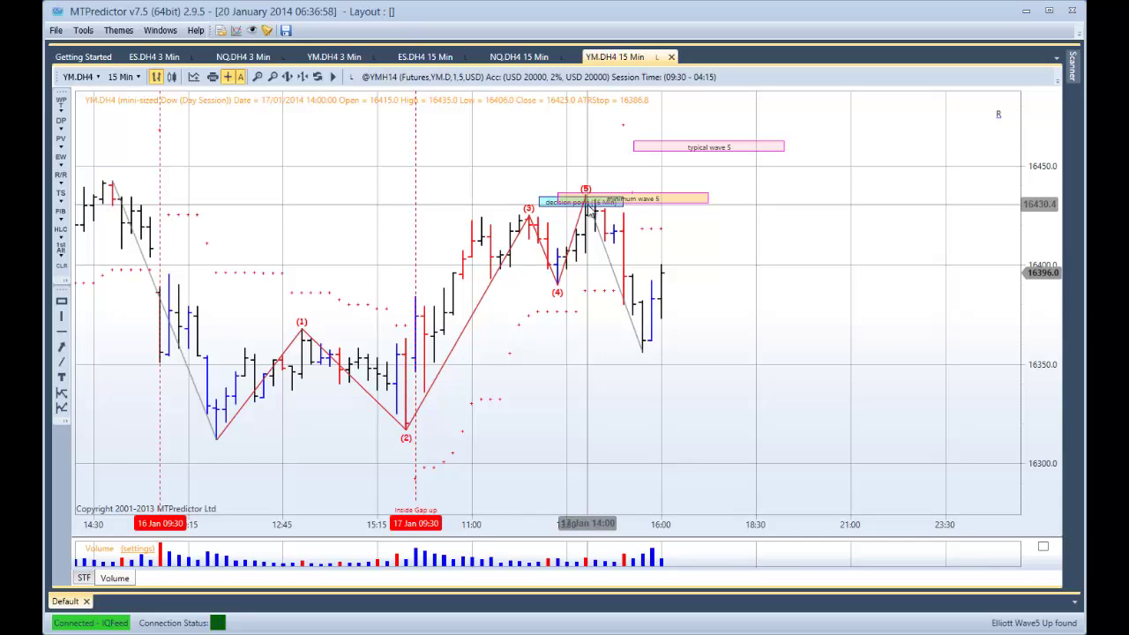
pyautogui.click(126, 84)
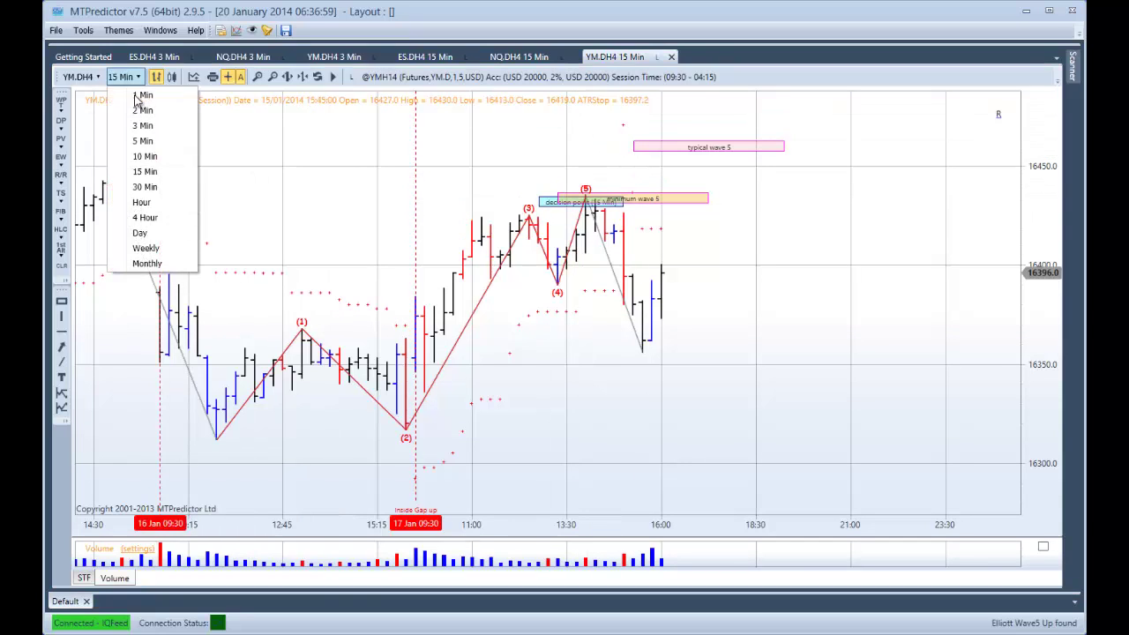
# - Switch the YM chart to 3-minute bars and scroll through them
pyautogui.click(142, 121)
pyautogui.scroll(-2, 173, 168)
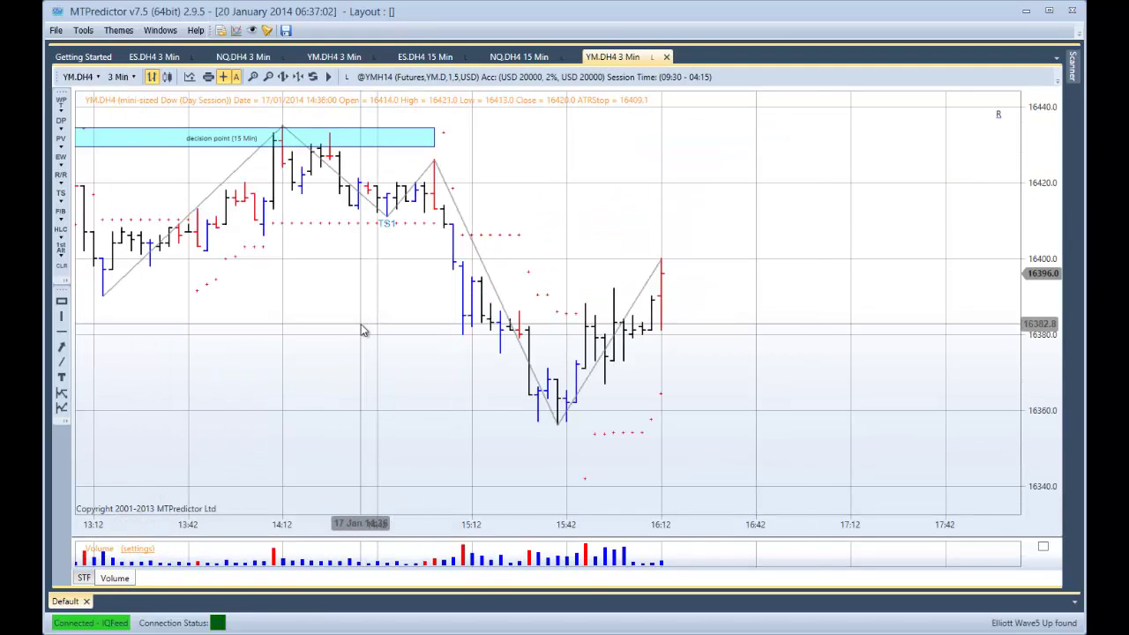
pyautogui.scroll(5, 486, 350)
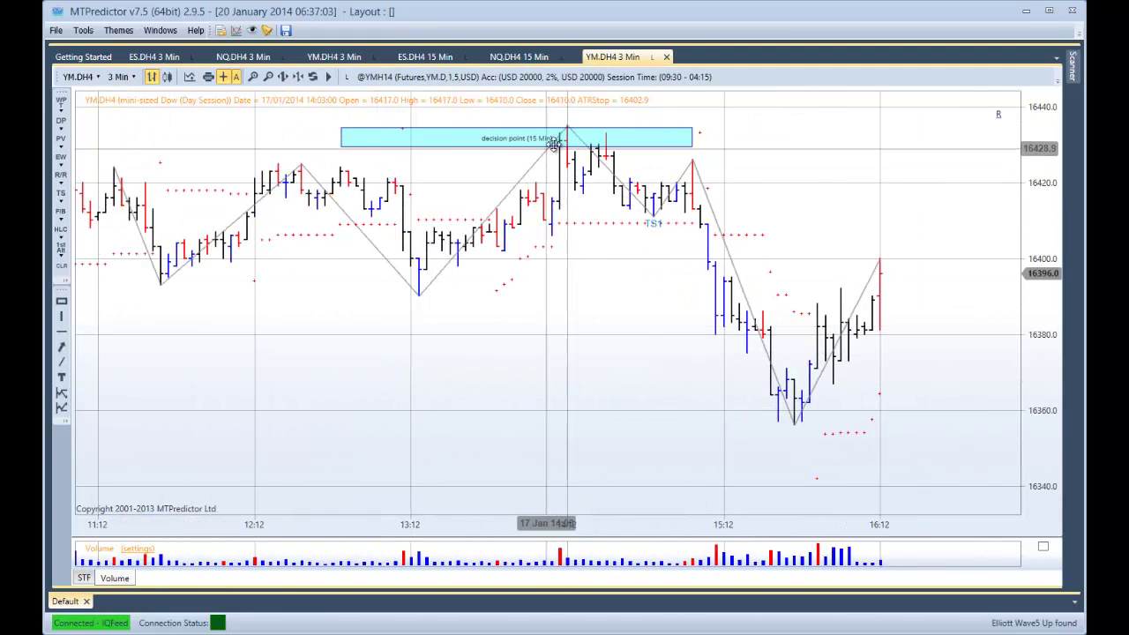
pyautogui.scroll(-2, 573, 143)
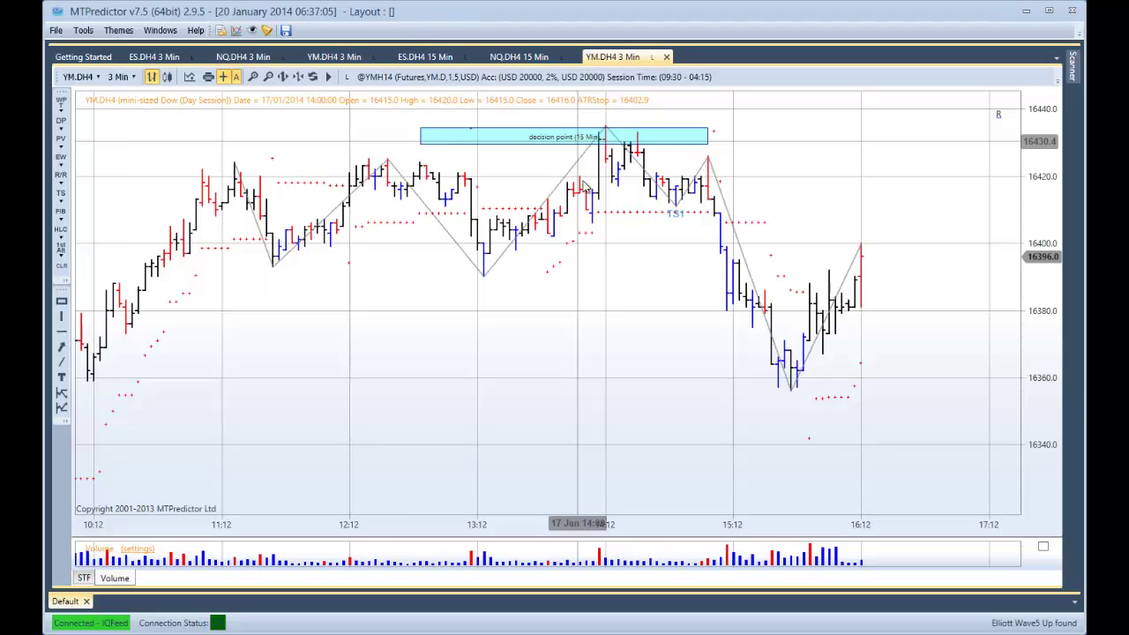
pyautogui.scroll(1, 558, 172)
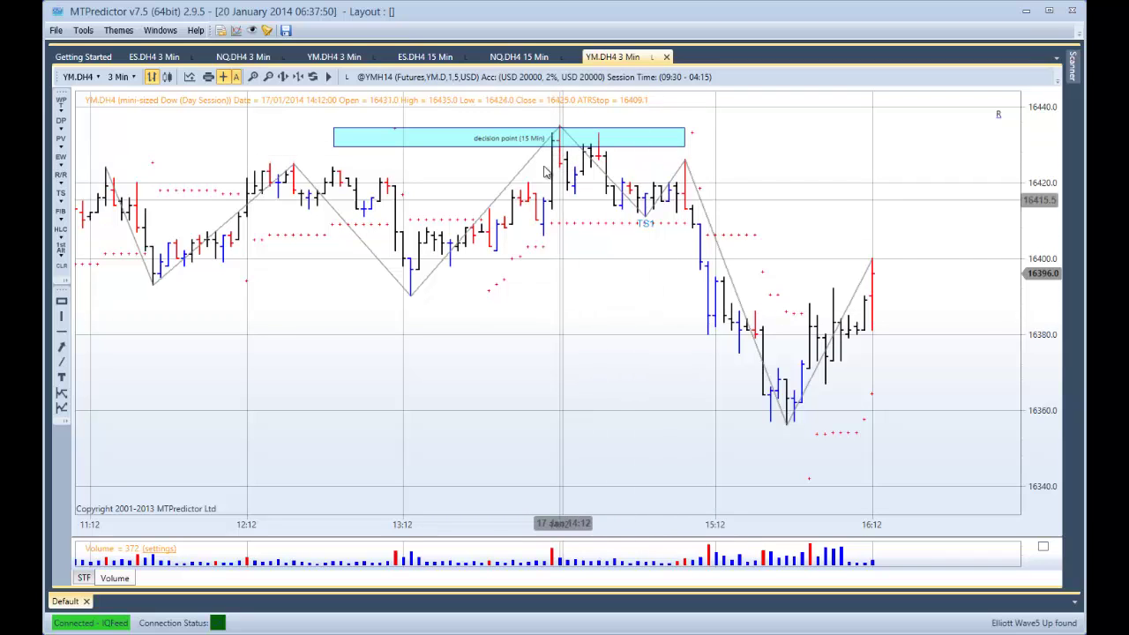
# - Add a 3-minute decision point box and a short entry/stop/target setup from the 14:12 high
pyautogui.rightClick(412, 306)
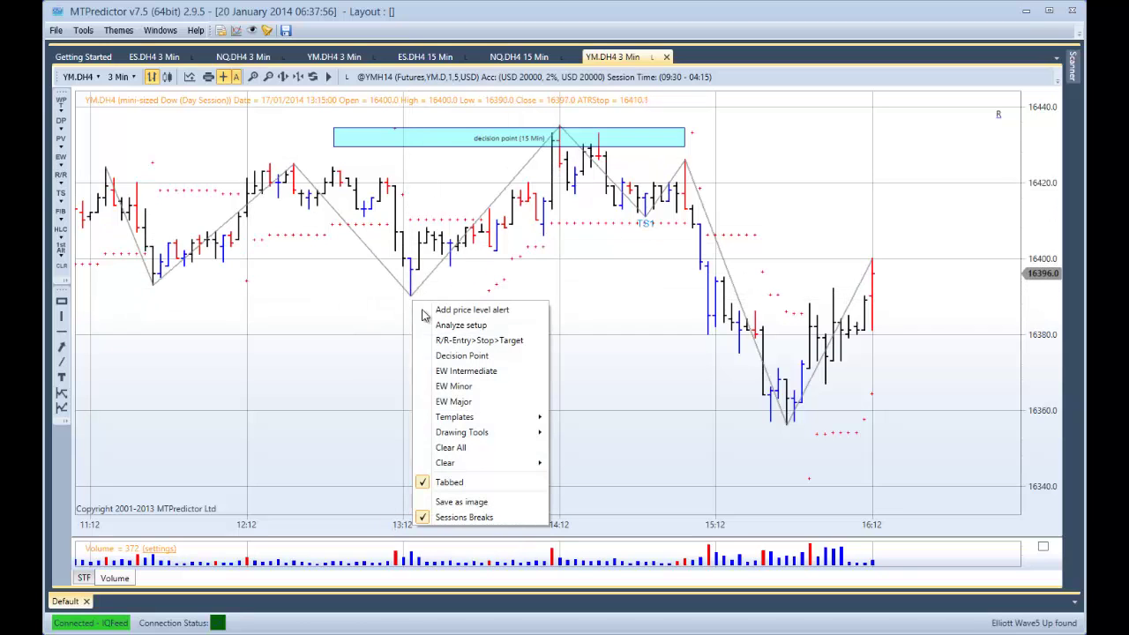
pyautogui.click(428, 359)
pyautogui.rightClick(558, 282)
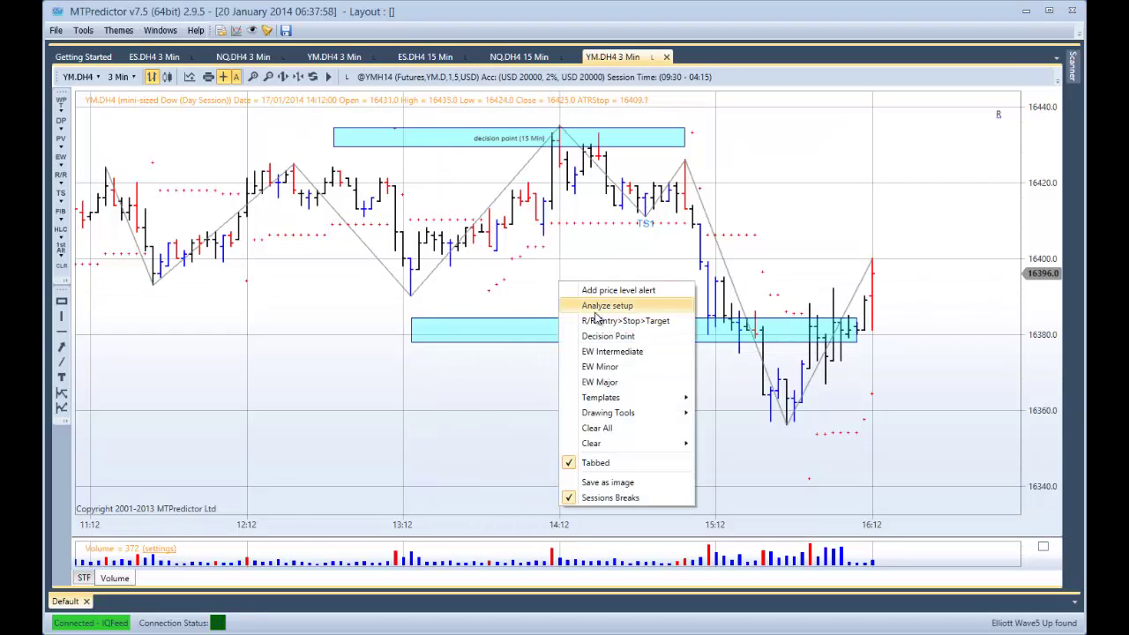
pyautogui.click(613, 321)
pyautogui.click(537, 182)
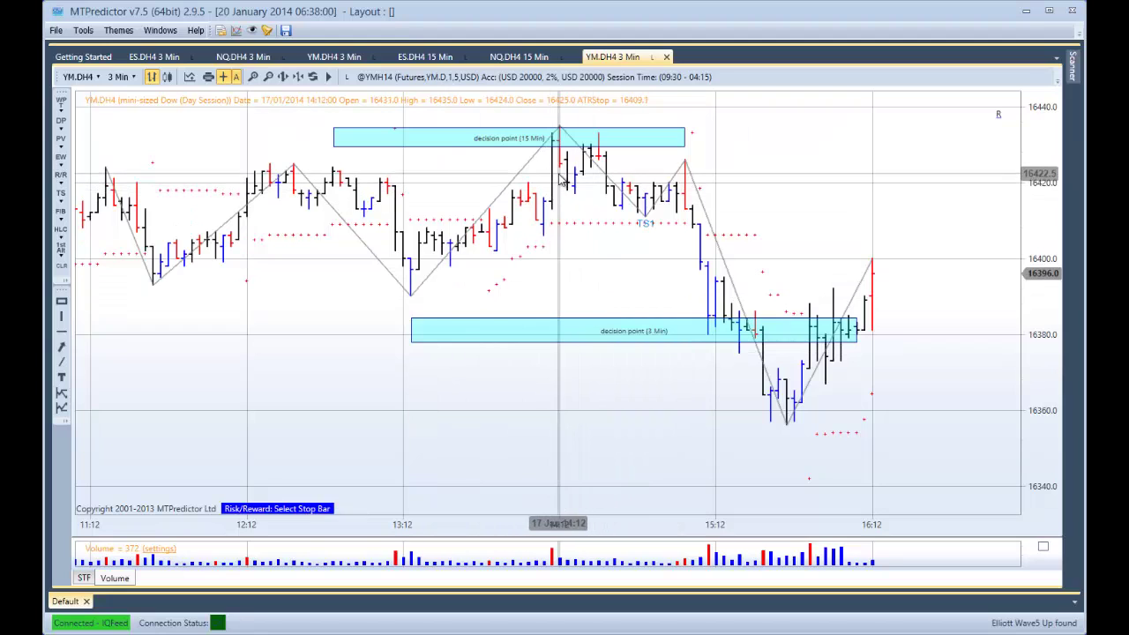
pyautogui.click(645, 283)
pyautogui.click(645, 302)
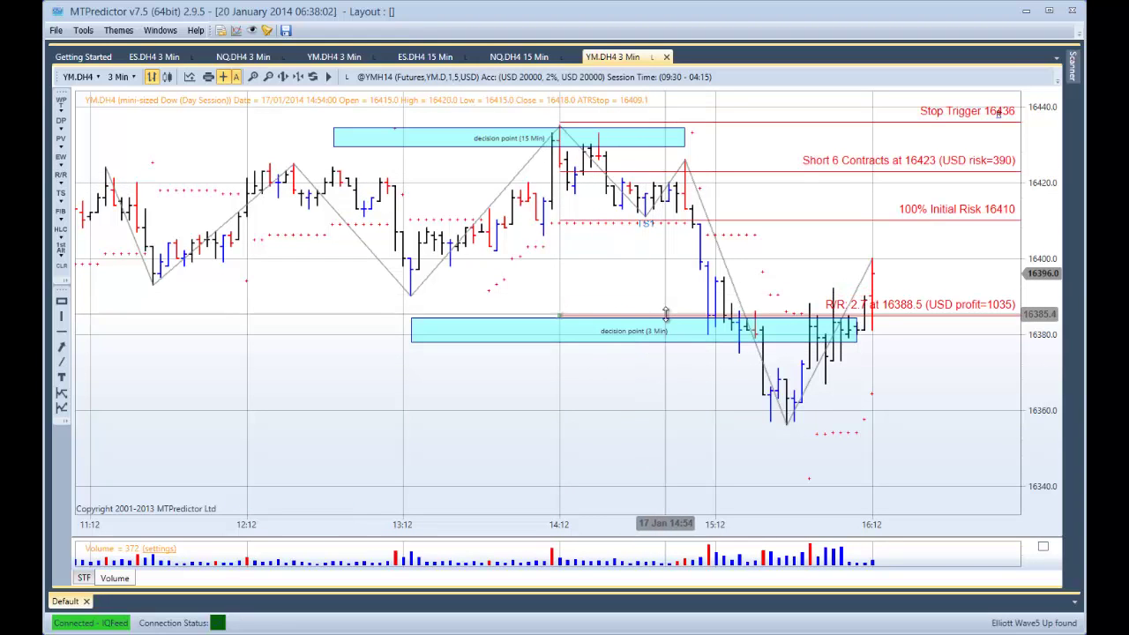
# - Fine-tune the YM target line to 16385, giving R/R 2.9 on 6 contracts
pyautogui.moveTo(666, 317); pyautogui.dragTo(666, 316)
pyautogui.scroll(-2, 612, 423)
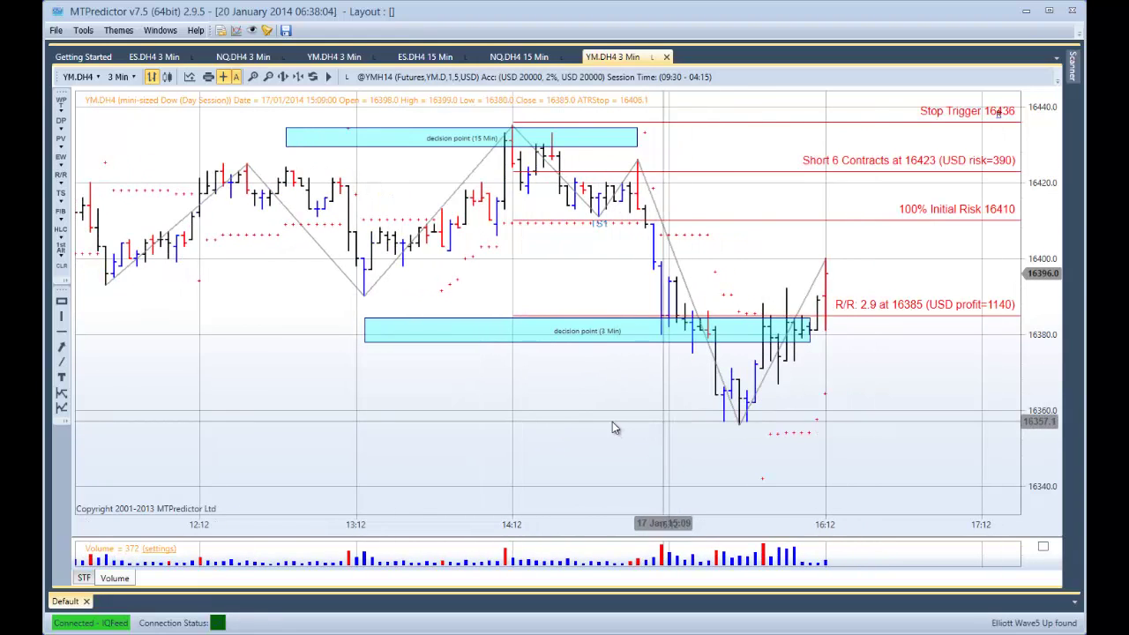
pyautogui.moveTo(831, 313)
pyautogui.mouseDown()
pyautogui.moveTo(847, 318)
pyautogui.moveTo(839, 314)
pyautogui.mouseUp()
pyautogui.scroll(-1, 519, 399)
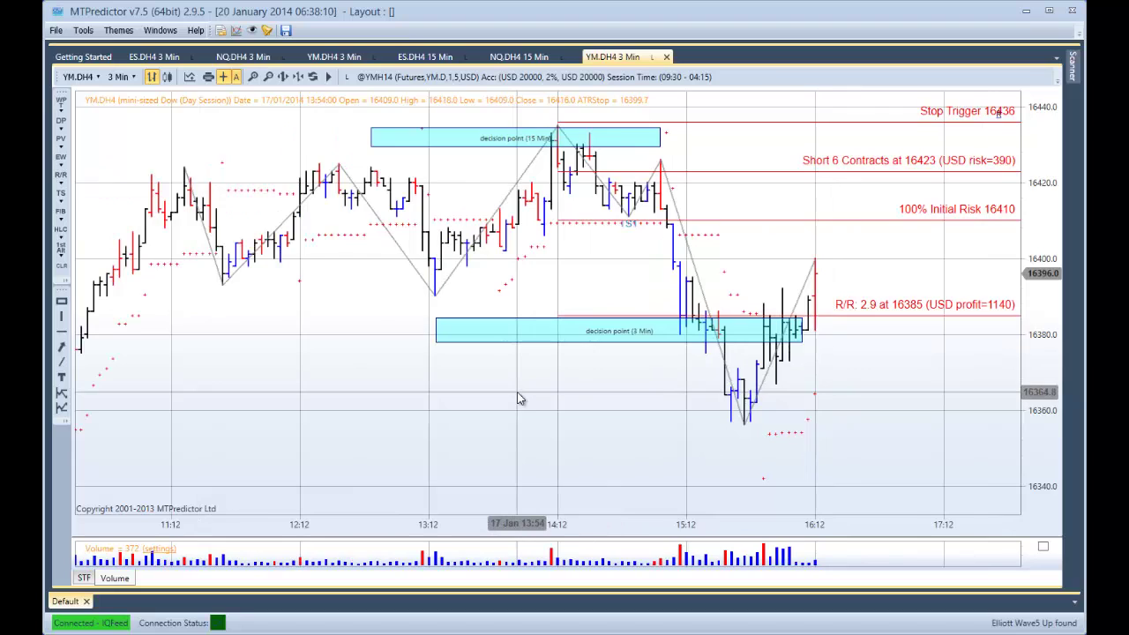
pyautogui.scroll(1, 529, 257)
pyautogui.scroll(-1, 504, 214)
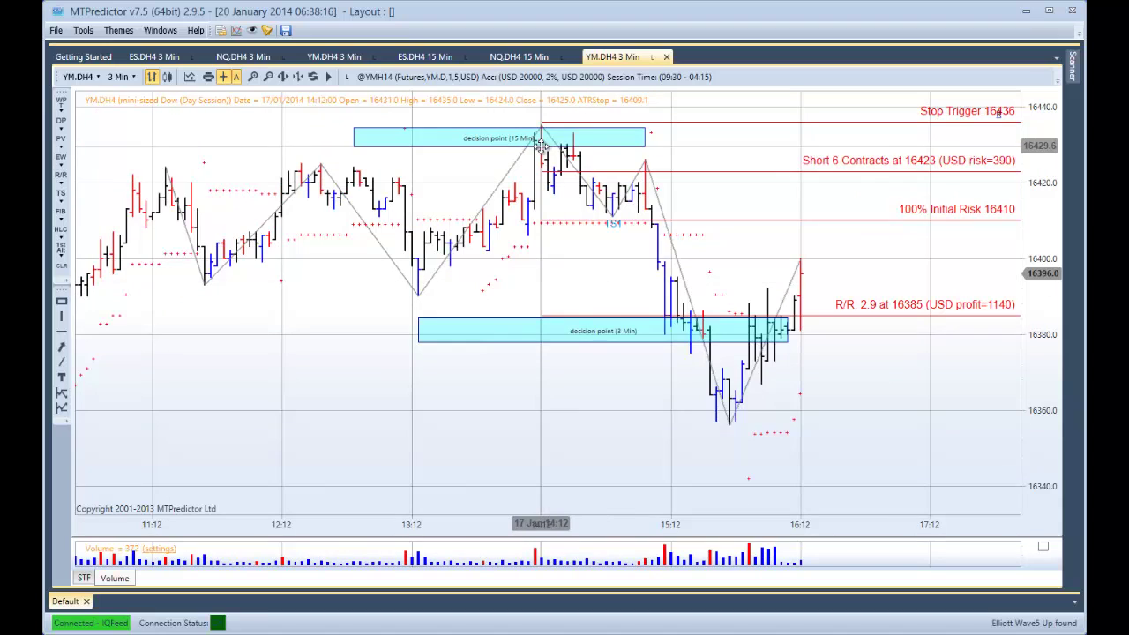
# - Toggle the lower pane from STF to volume, then return to the NQ 3-minute chart's R/R 6.1 short
pyautogui.click(130, 578)
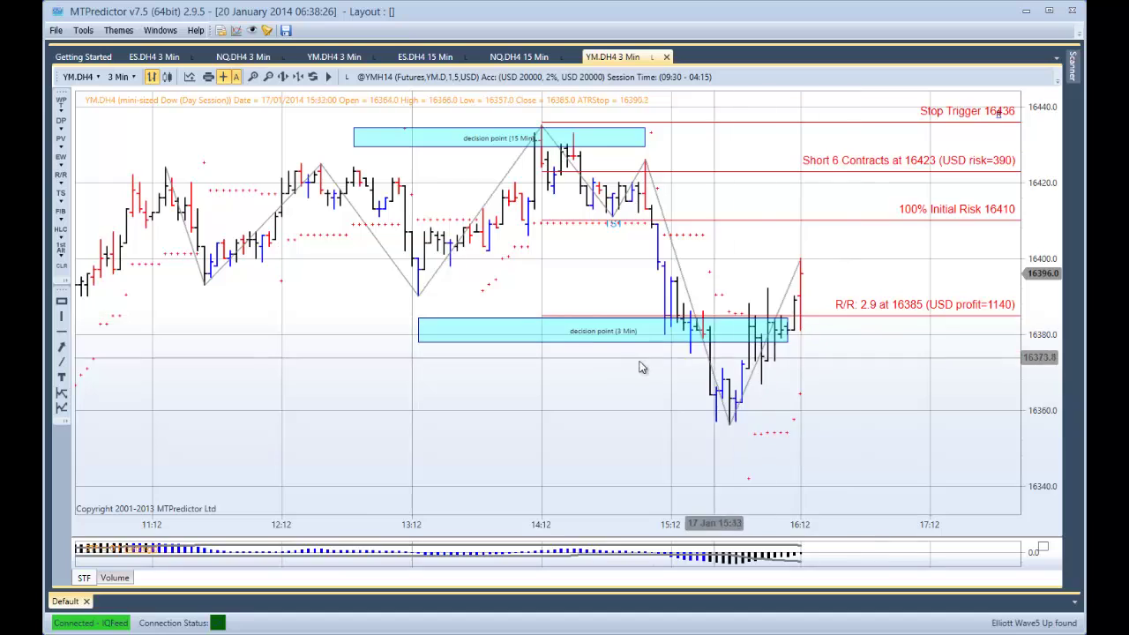
pyautogui.scroll(-4, 567, 353)
pyautogui.scroll(2, 567, 349)
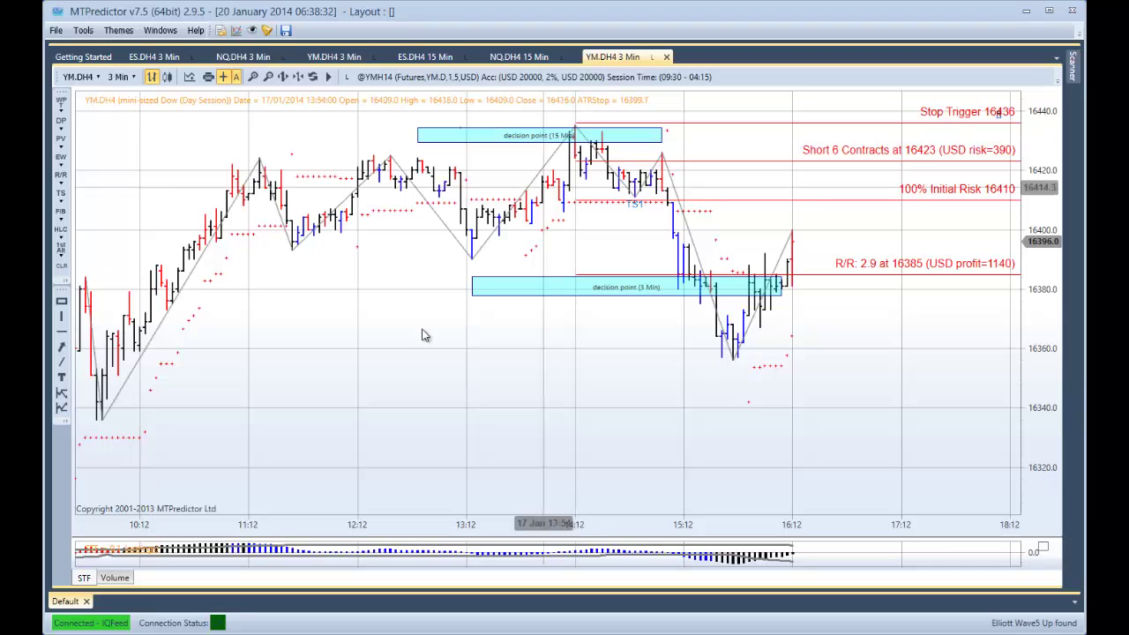
pyautogui.click(115, 578)
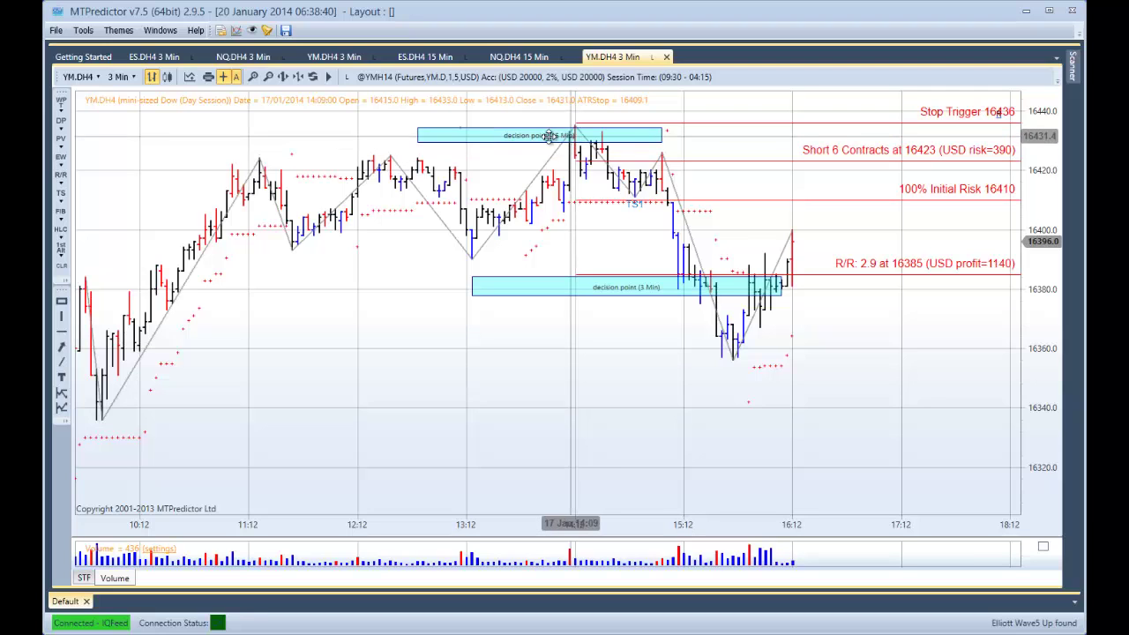
pyautogui.click(246, 60)
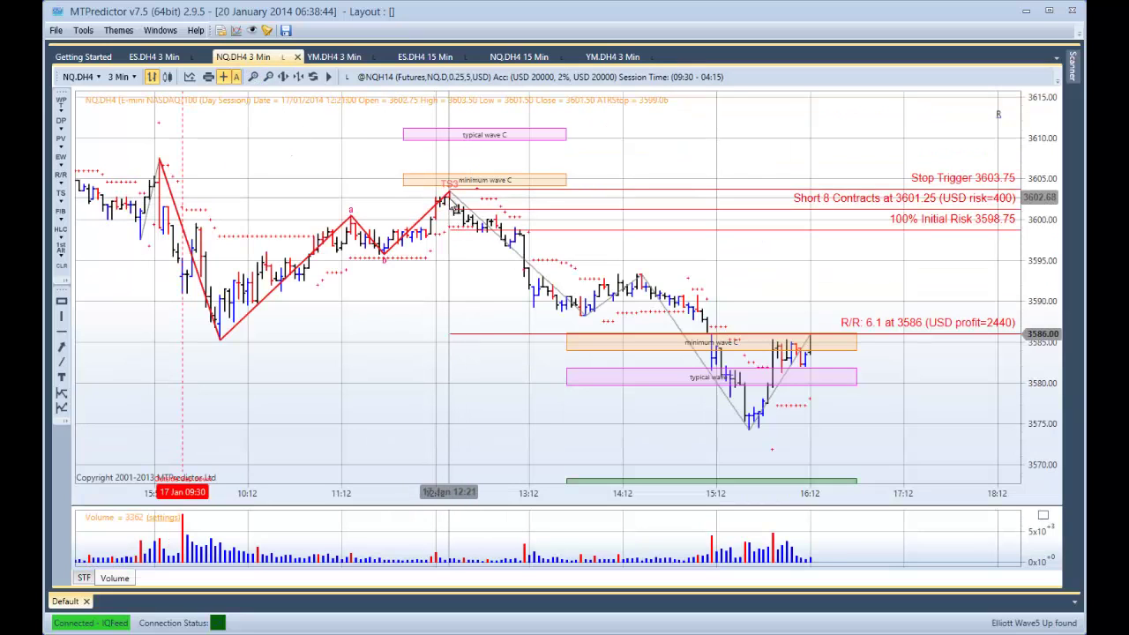
# - Show STF beneath the NQ chart, then switch to the ES 3-minute chart
pyautogui.click(85, 578)
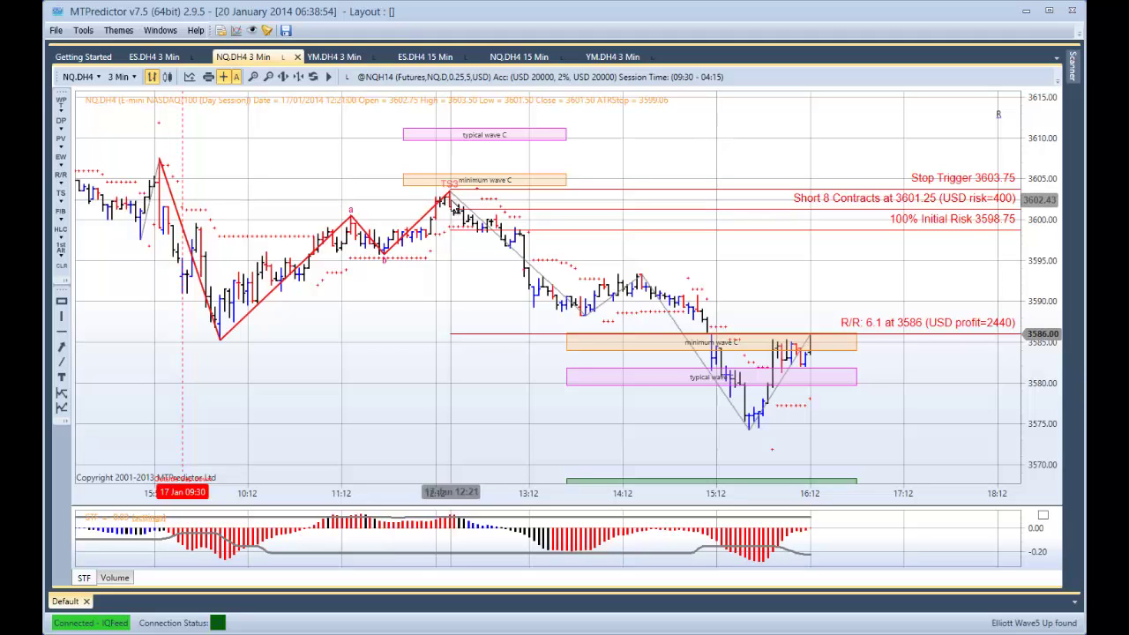
pyautogui.click(172, 58)
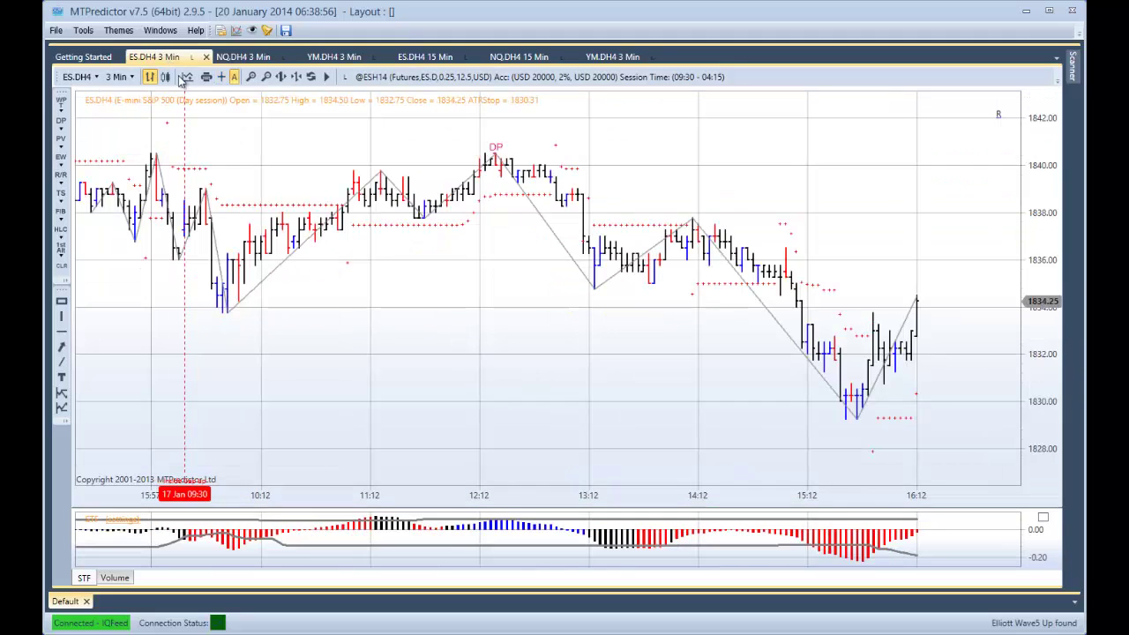
# - Place a 3-minute decision point box on the ES DP high near 1840, then return to the NQ chart
pyautogui.rightClick(208, 201)
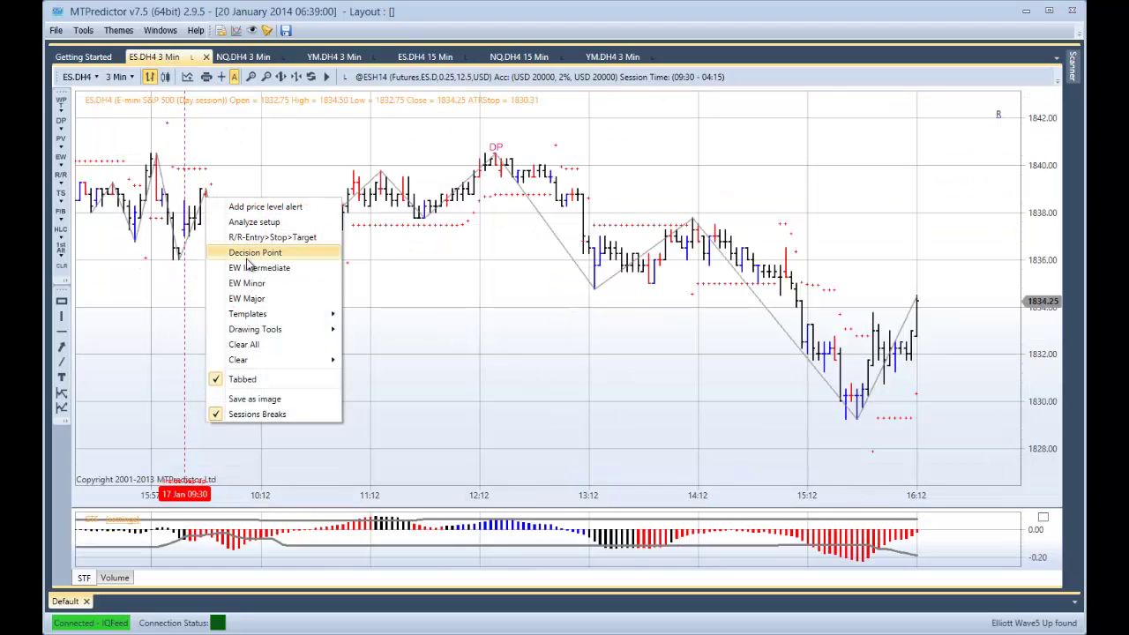
pyautogui.click(265, 253)
pyautogui.moveTo(279, 171); pyautogui.dragTo(576, 171)
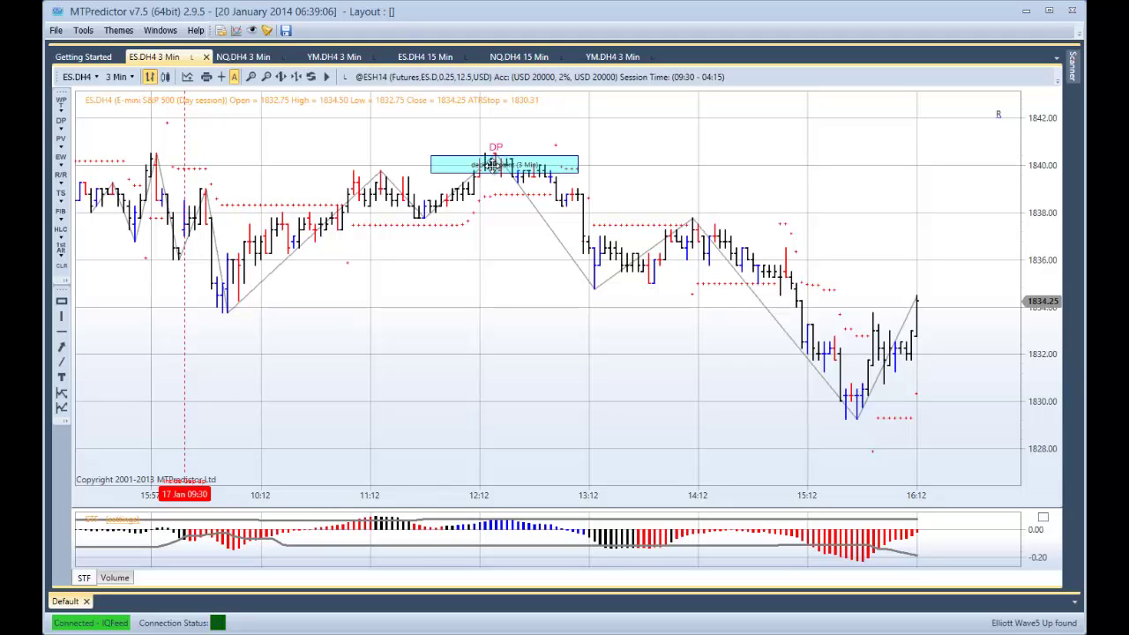
pyautogui.moveTo(487, 301); pyautogui.dragTo(481, 303)
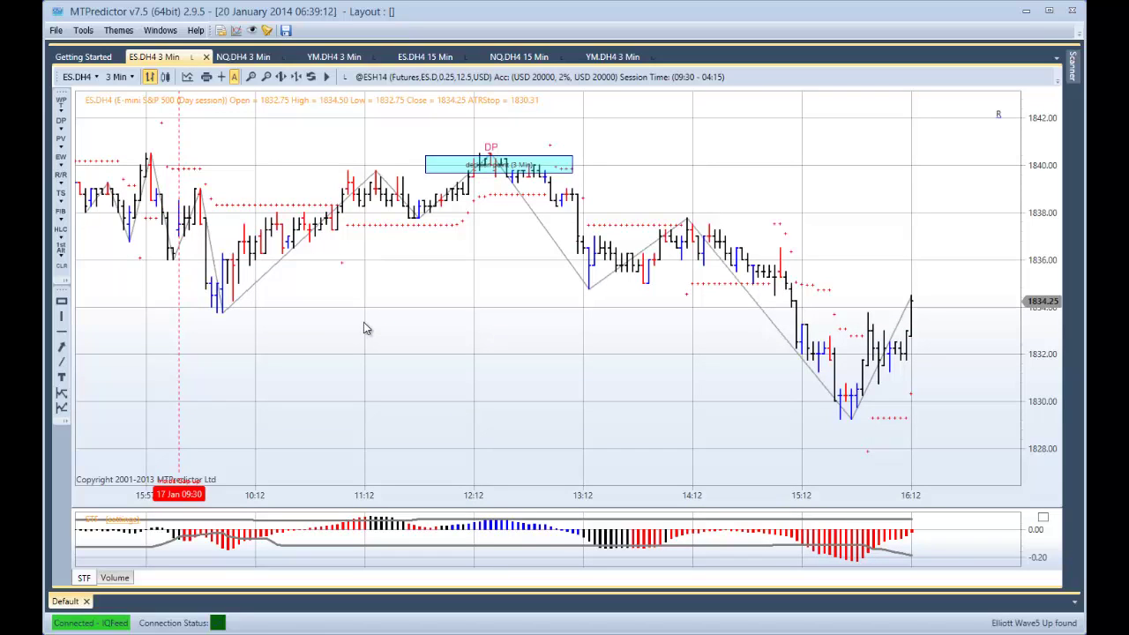
pyautogui.click(245, 56)
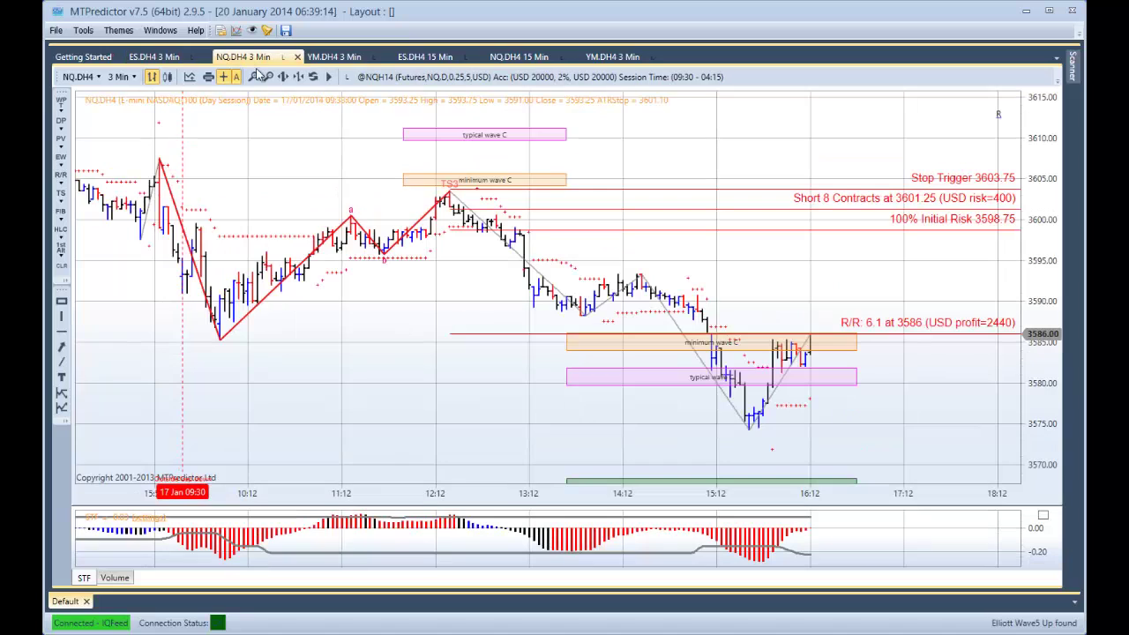
# - Box the YM 14:12 high near 16430 as a 3-minute decision point, then return to NQ with crosshair off
pyautogui.click(333, 59)
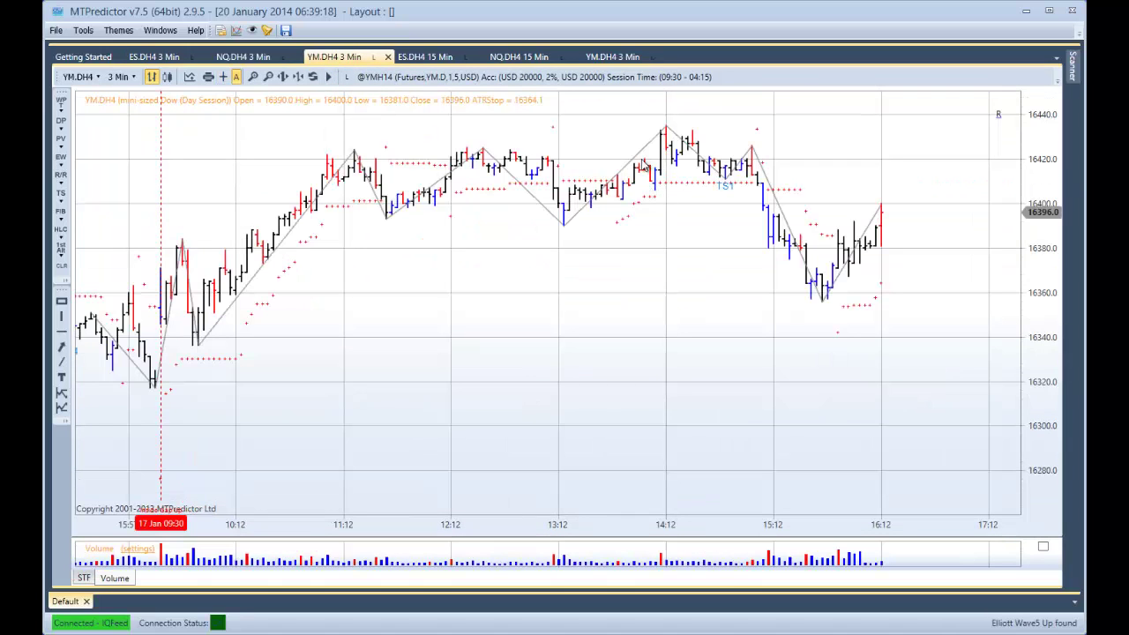
pyautogui.rightClick(486, 155)
pyautogui.click(549, 206)
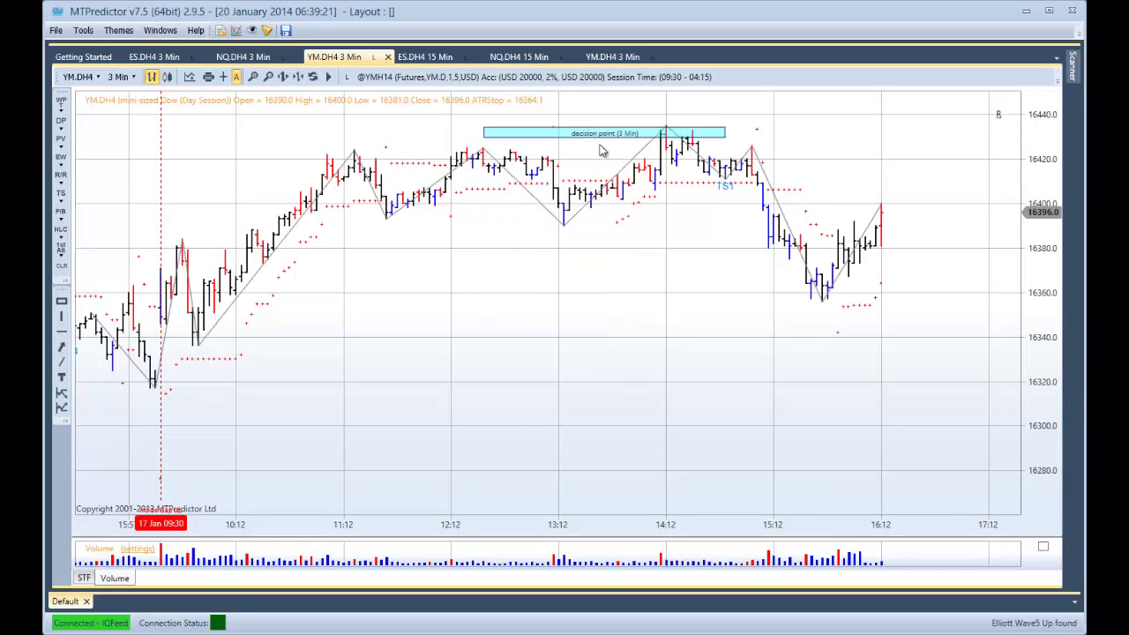
pyautogui.click(649, 146)
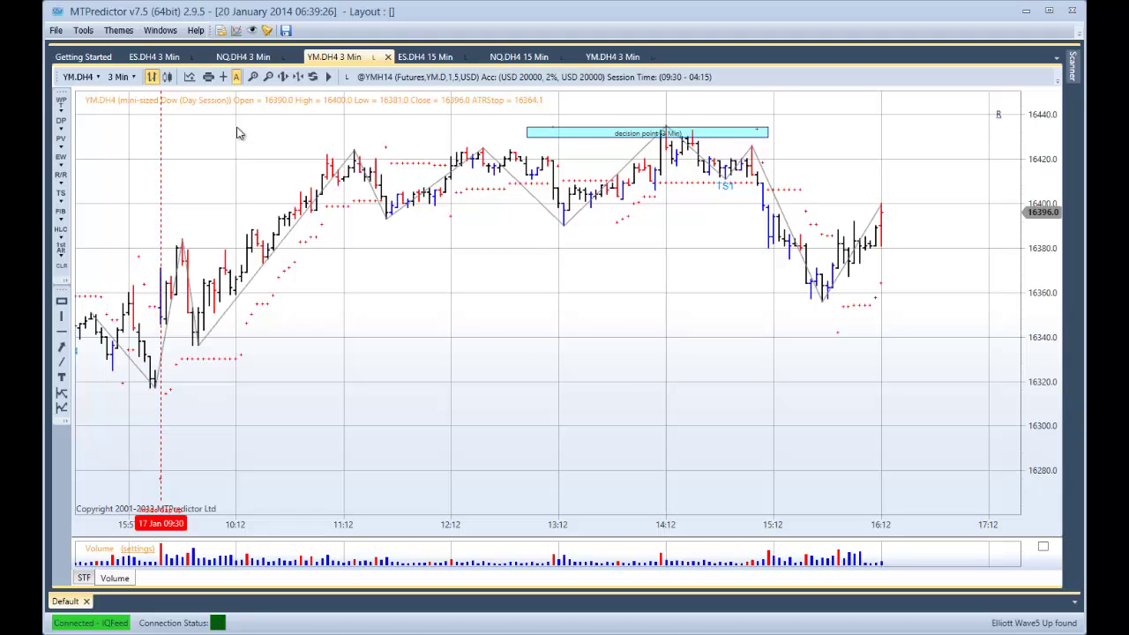
pyautogui.click(247, 59)
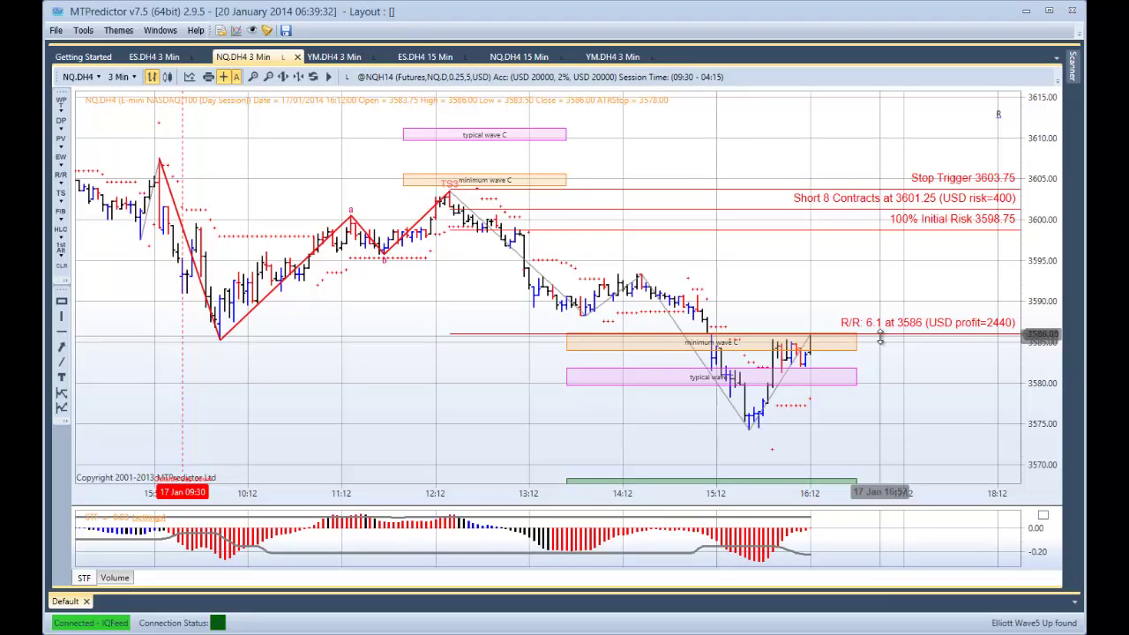
pyautogui.click(223, 77)
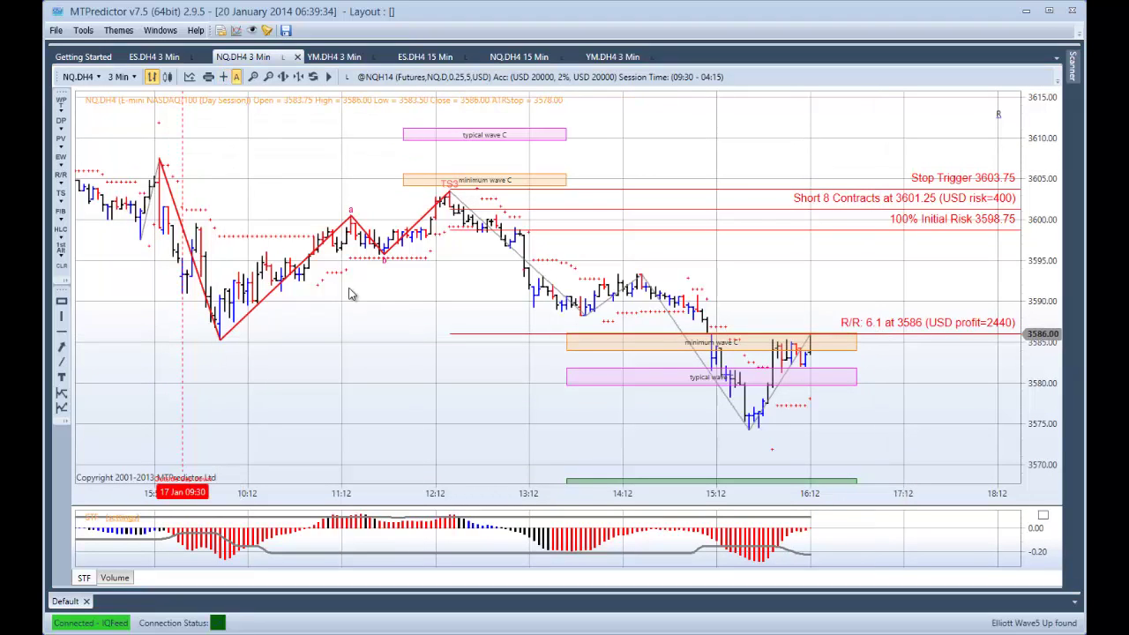